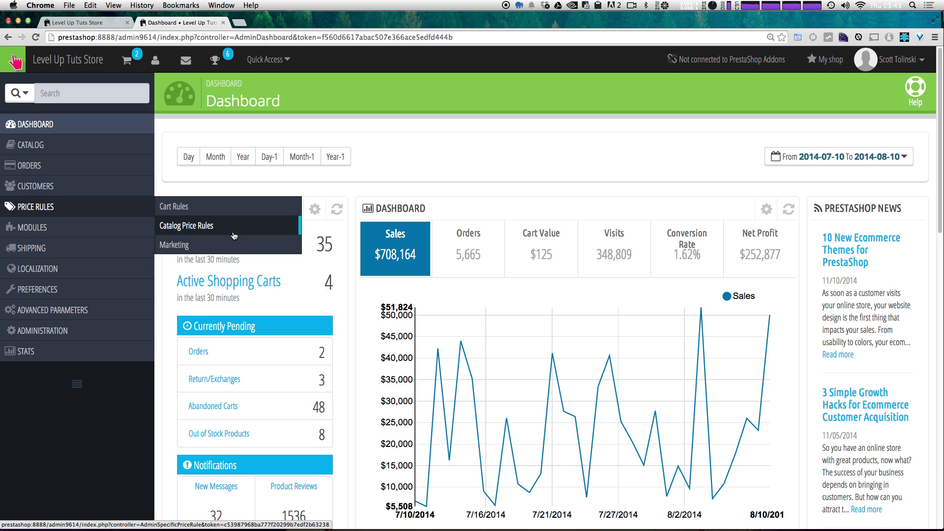
- Add a new cart rule named "10% Off" with the description "10% Off Entire Order"
left_click(216, 207)
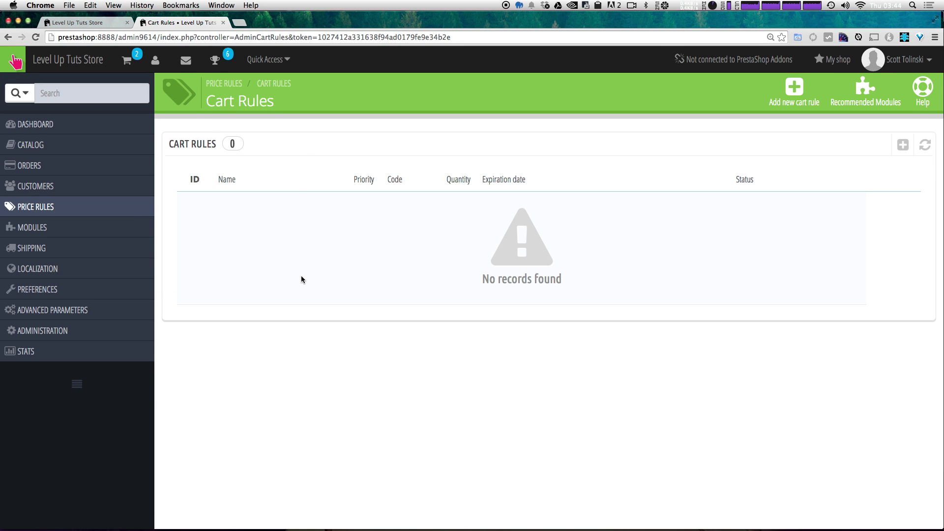
left_click(902, 147)
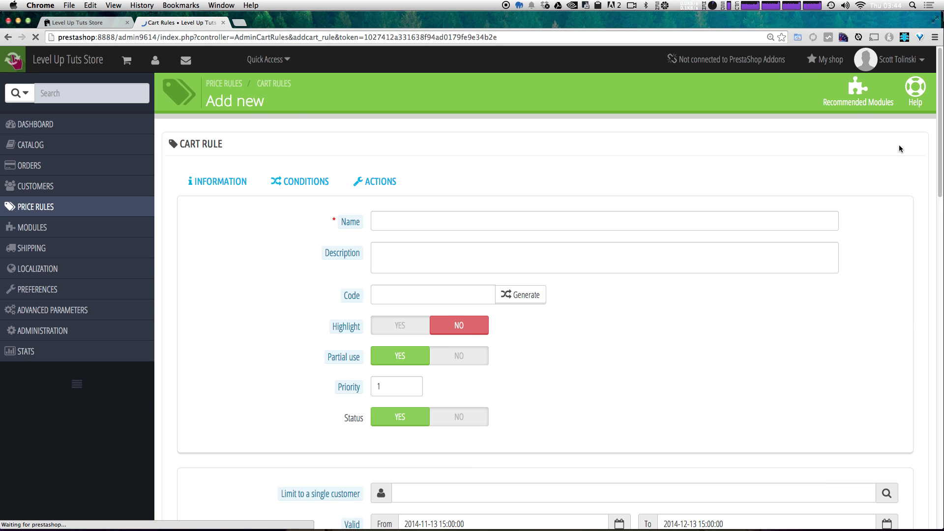
left_click(432, 222)
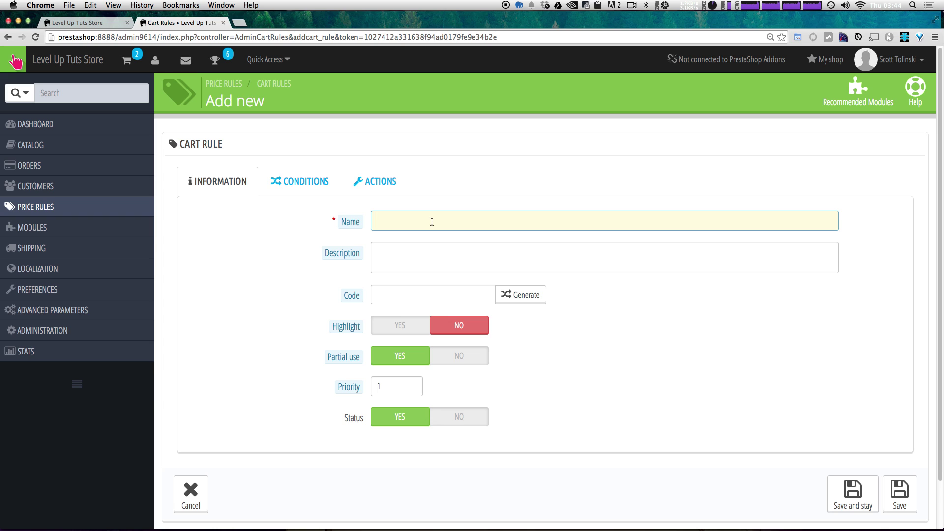
type("10% Off")
key("Tab")
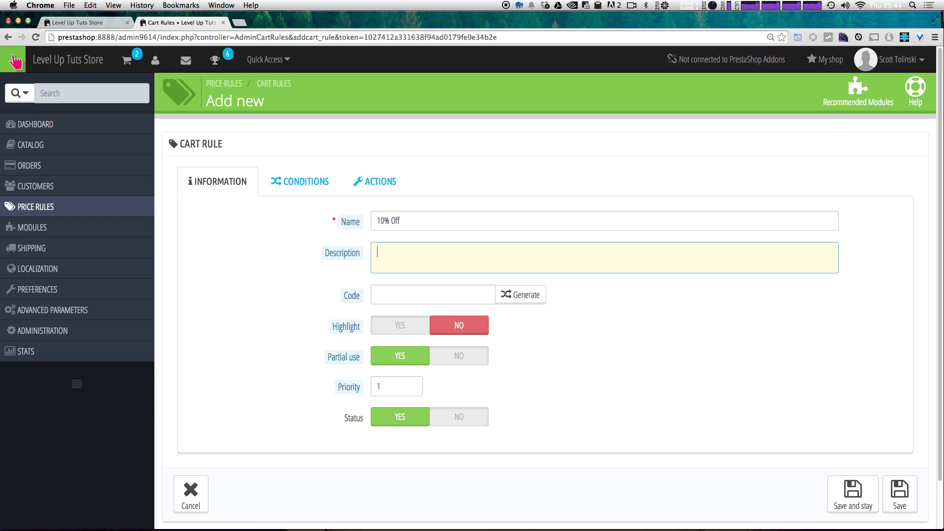
type("10% Off Entire Order")
left_click(453, 352)
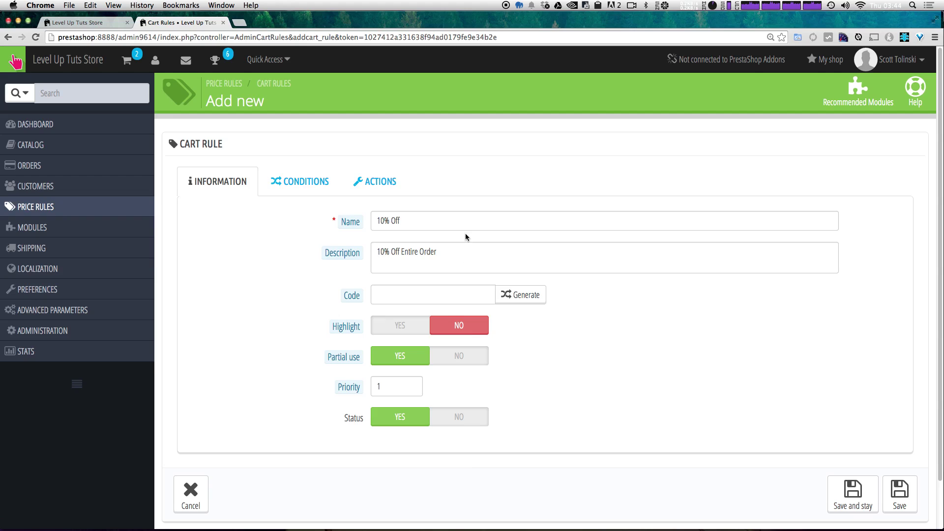
- Read the help notes for the code, highlight, partial use and priority fields, and open the rule's conditions
mouse_move(356, 302)
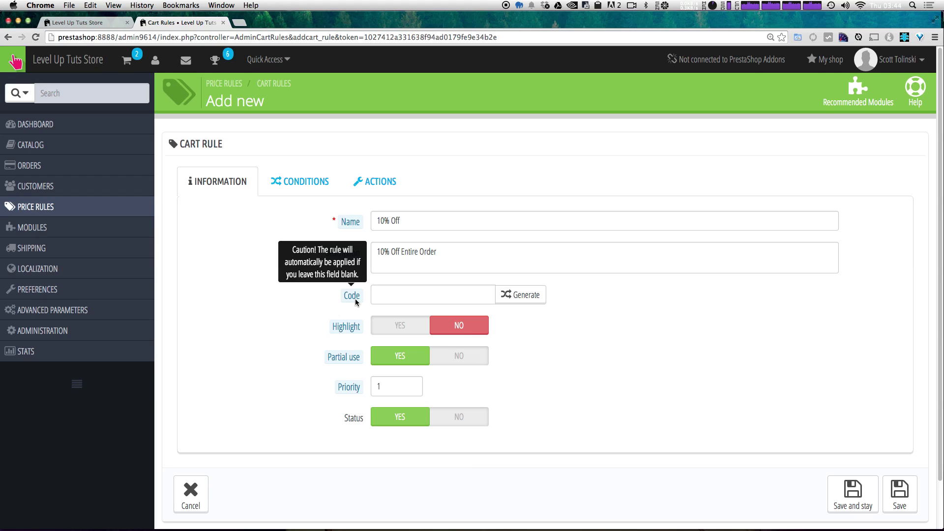
left_click(466, 296)
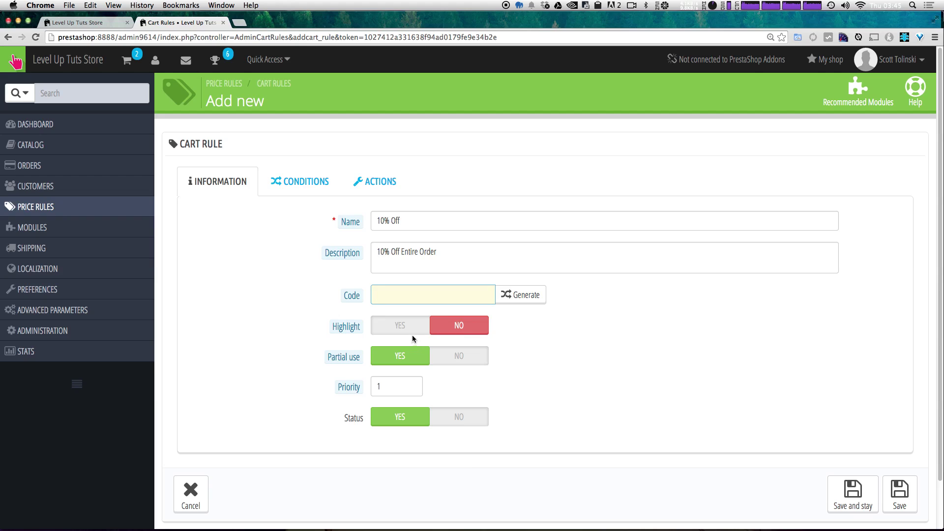
mouse_move(346, 325)
mouse_move(352, 356)
left_click(397, 386)
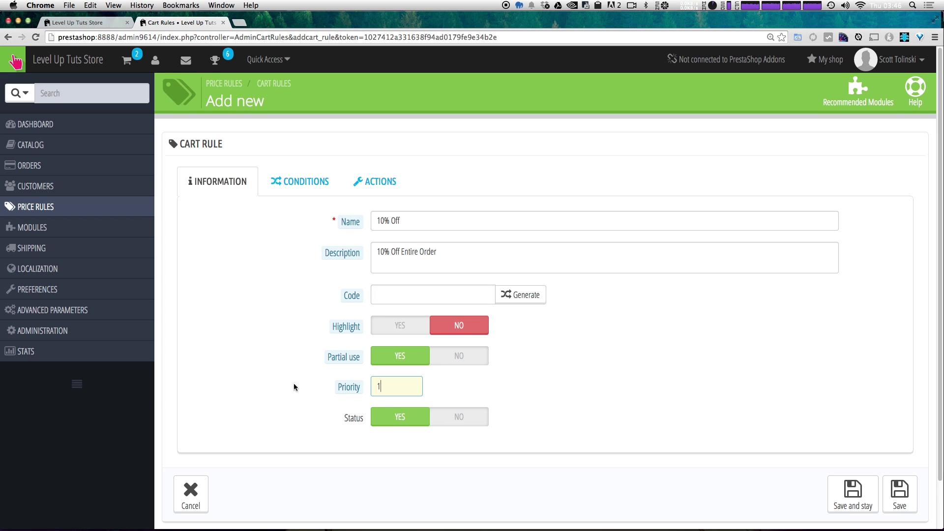
mouse_move(345, 391)
left_click(294, 186)
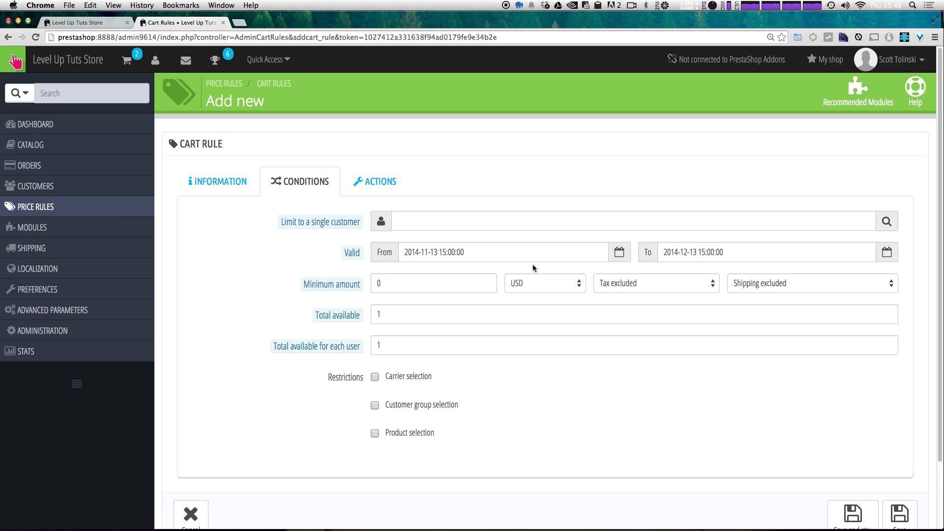
left_click(404, 220)
left_click(447, 219)
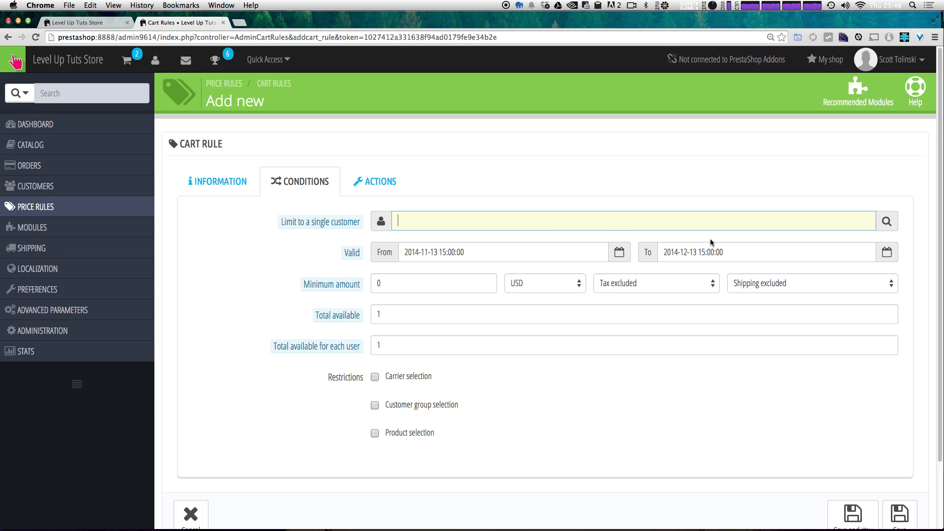
left_click(891, 226)
left_click(750, 213)
type("Sc")
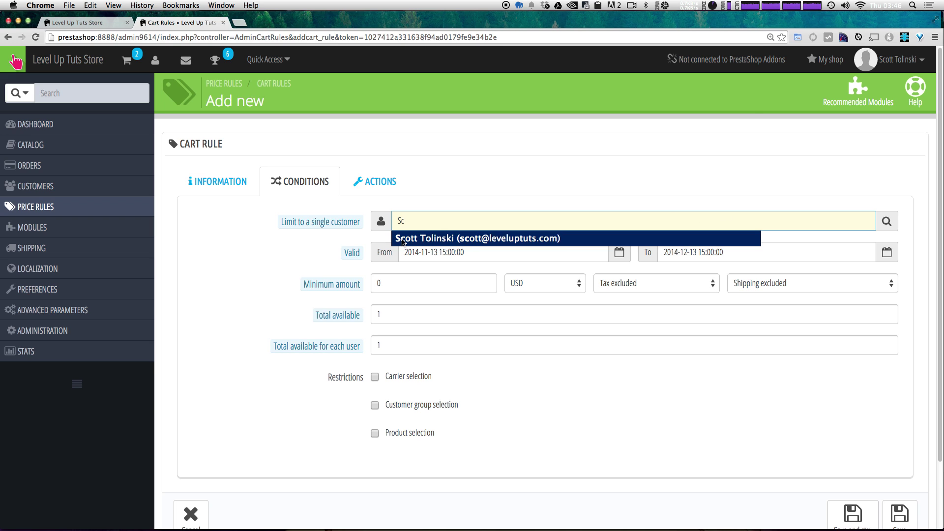
left_click(418, 238)
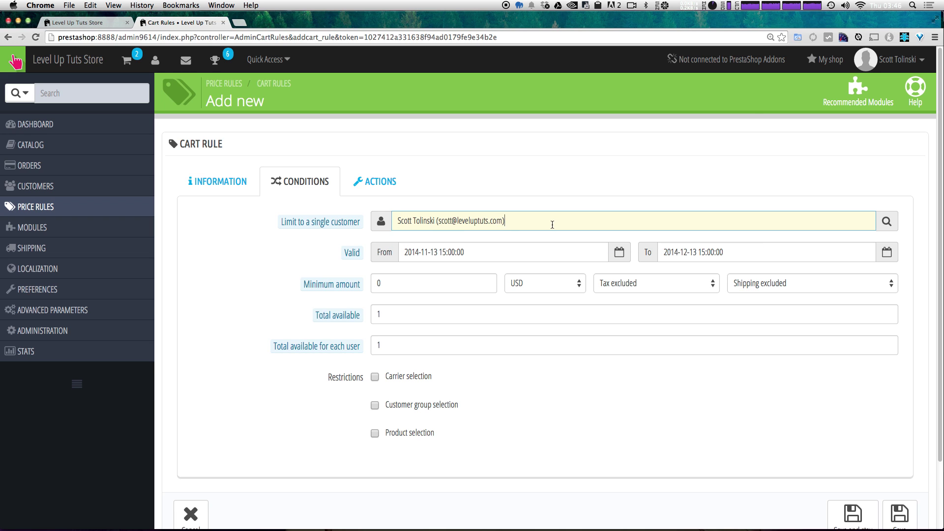
key("super+a")
key("BackSpace")
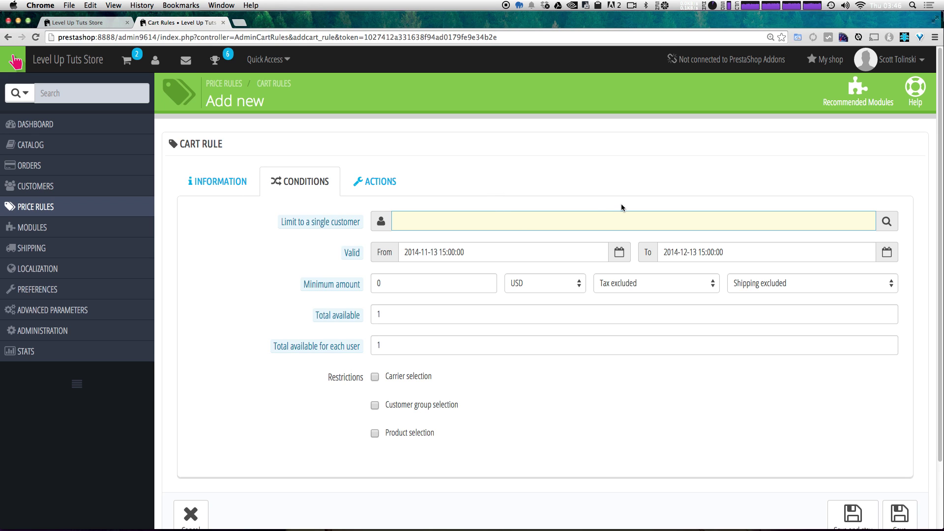
left_click(482, 264)
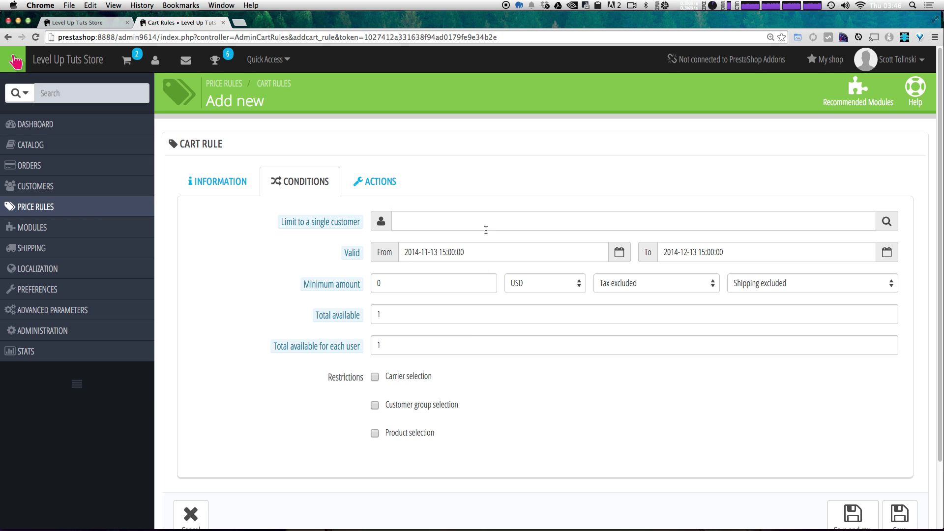
- Set the rule's validity period from 13 November 2014 to 20 November 2014
left_click(489, 259)
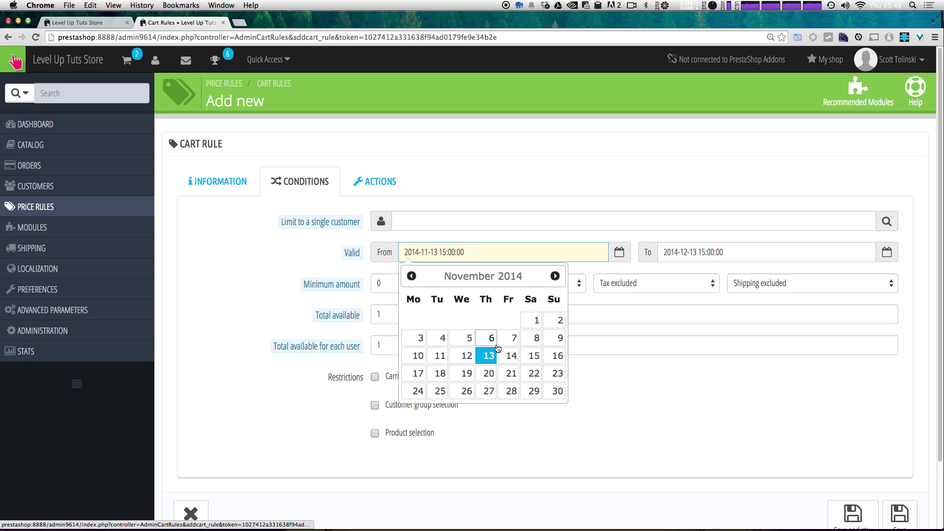
left_click(489, 356)
left_click(819, 252)
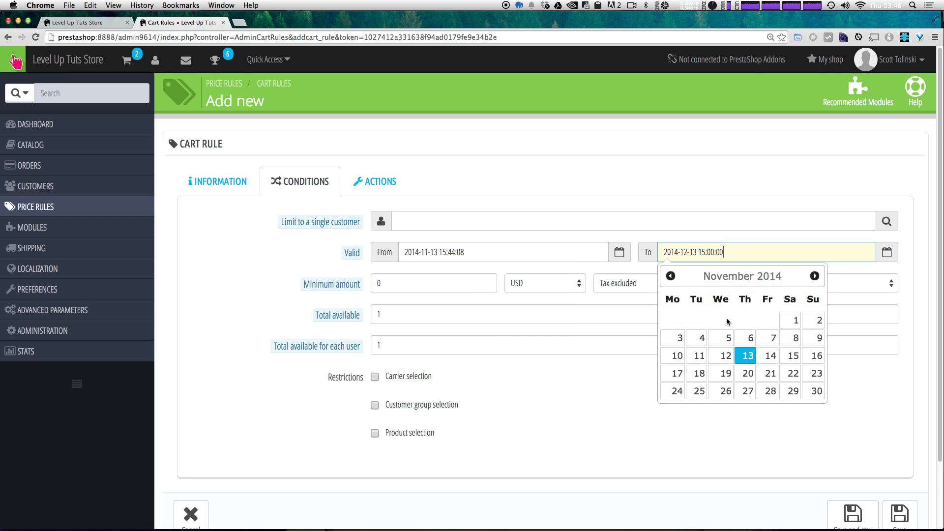
left_click(746, 373)
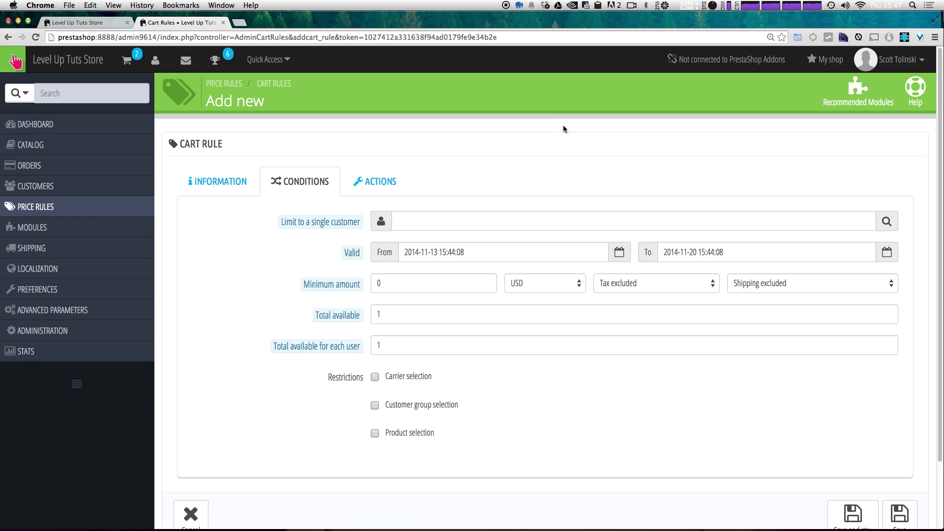
- Set the rule's minimum amount to 50 USD with tax excluded and shipping excluded
left_click(468, 287)
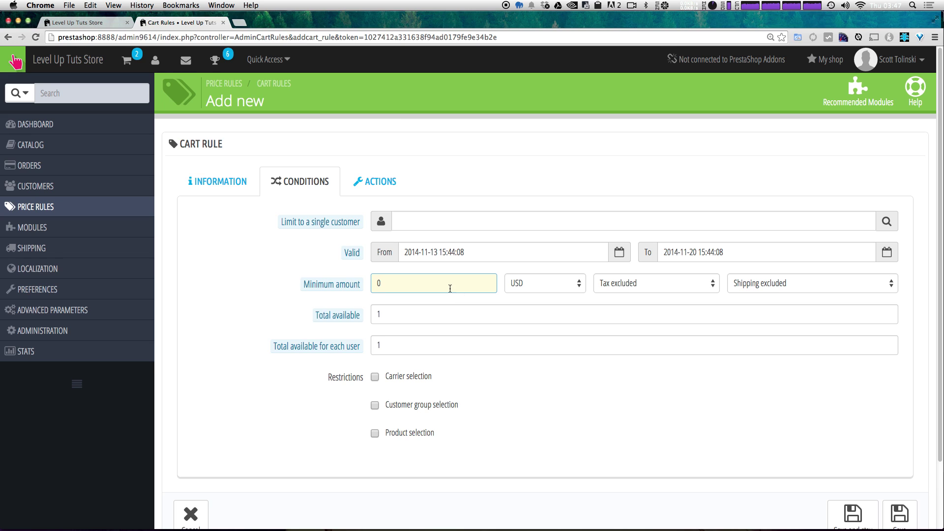
key("BackSpace")
type("50")
left_click(626, 288)
left_click(811, 288)
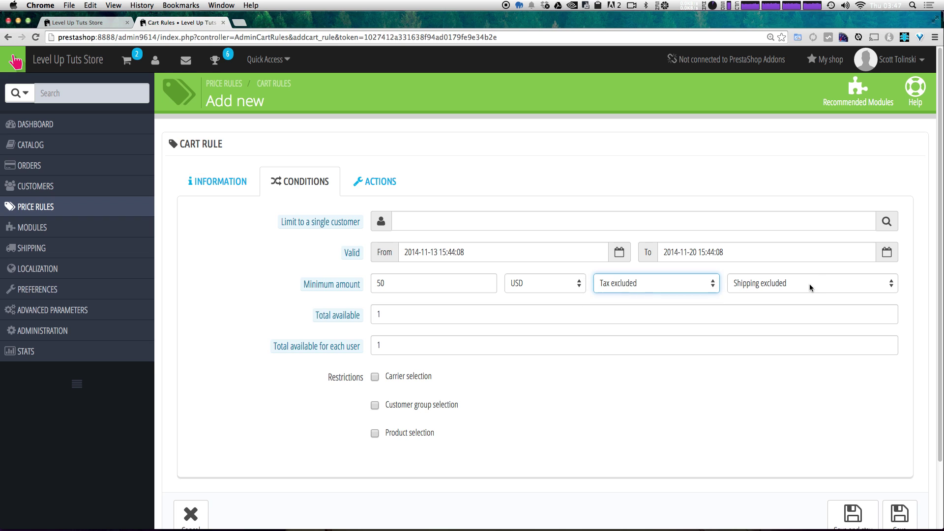
left_click(811, 288)
left_click(937, 296)
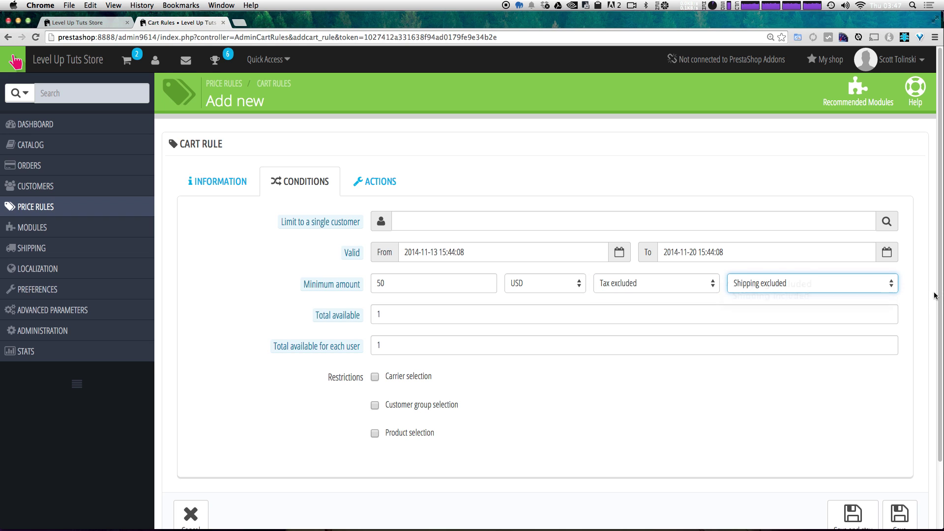
- Set both the total available and the total available for each user to 0
left_click(344, 317)
left_click(405, 317)
double_click(404, 317)
mouse_move(354, 316)
left_click(426, 315)
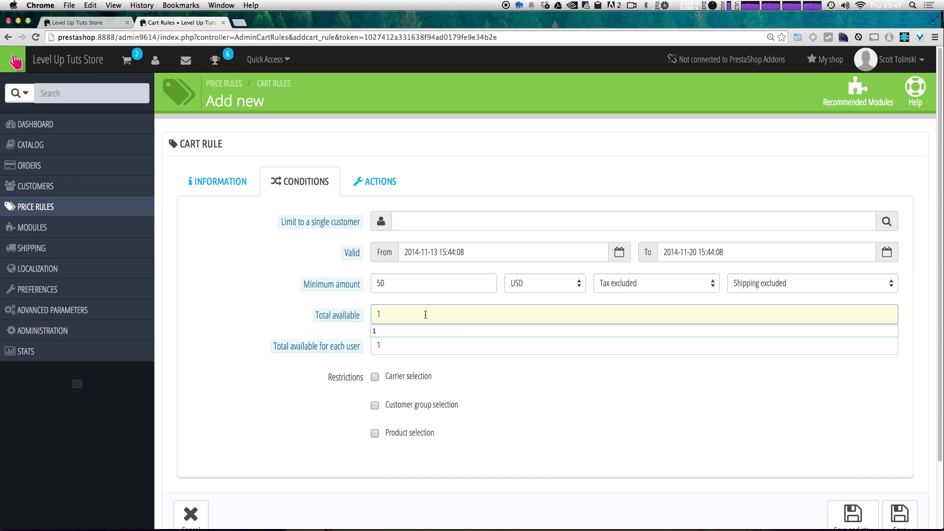
key("BackSpace")
type("0")
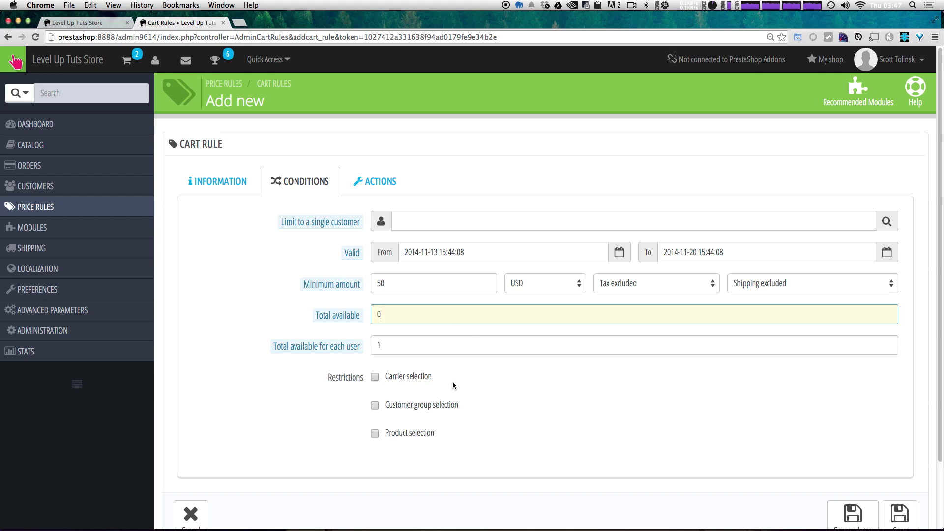
left_click(402, 345)
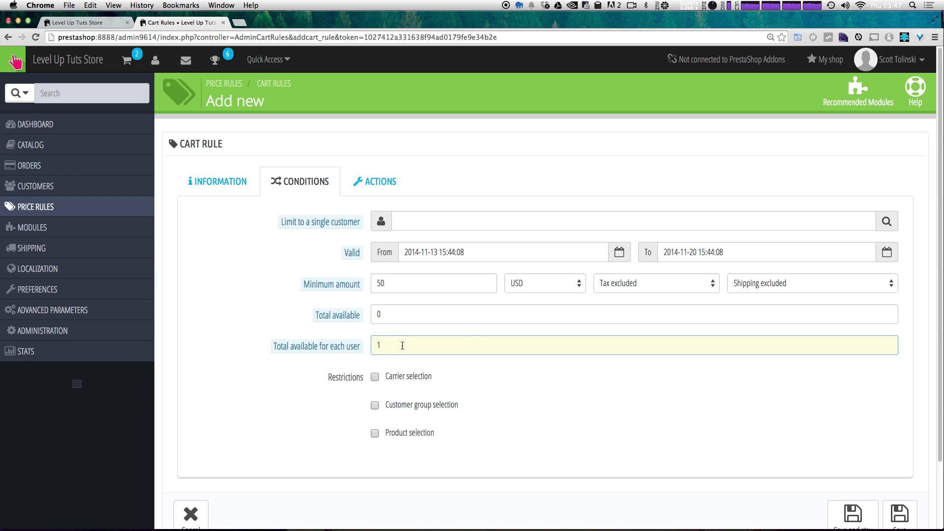
key("BackSpace")
type("0")
left_click(524, 413)
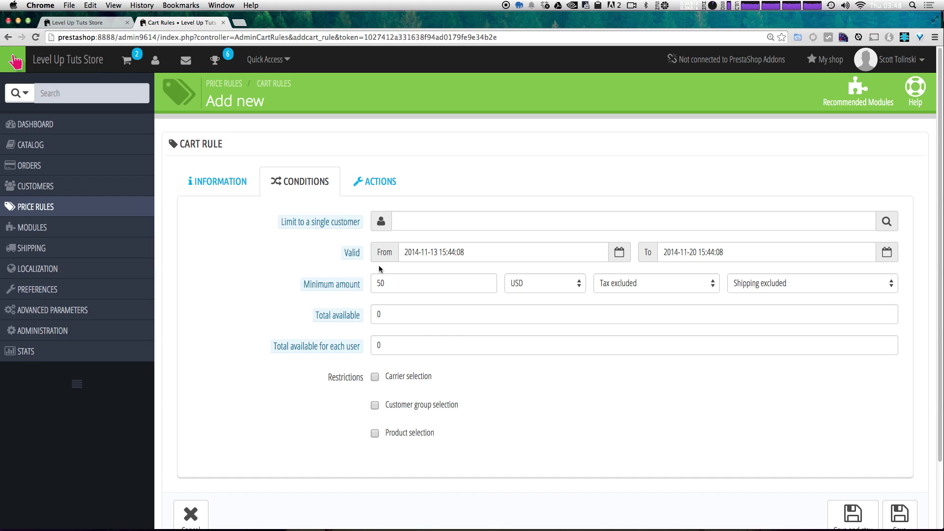
- Set the cart rule's action to a percentage discount with a value of 10
left_click(359, 177)
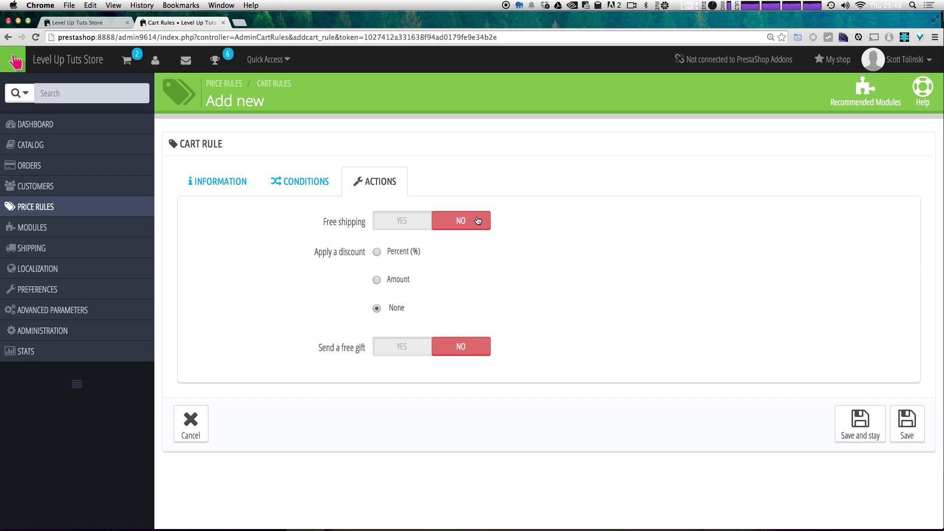
left_click(376, 252)
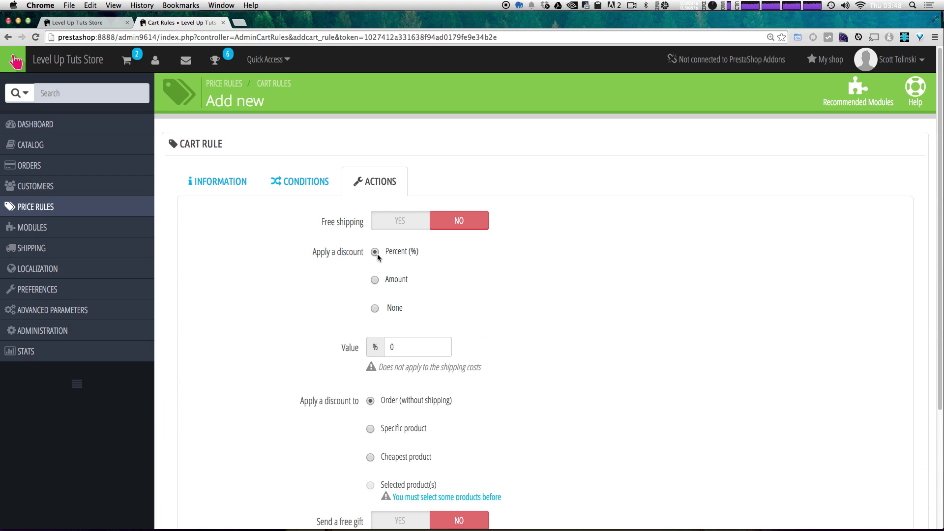
double_click(396, 348)
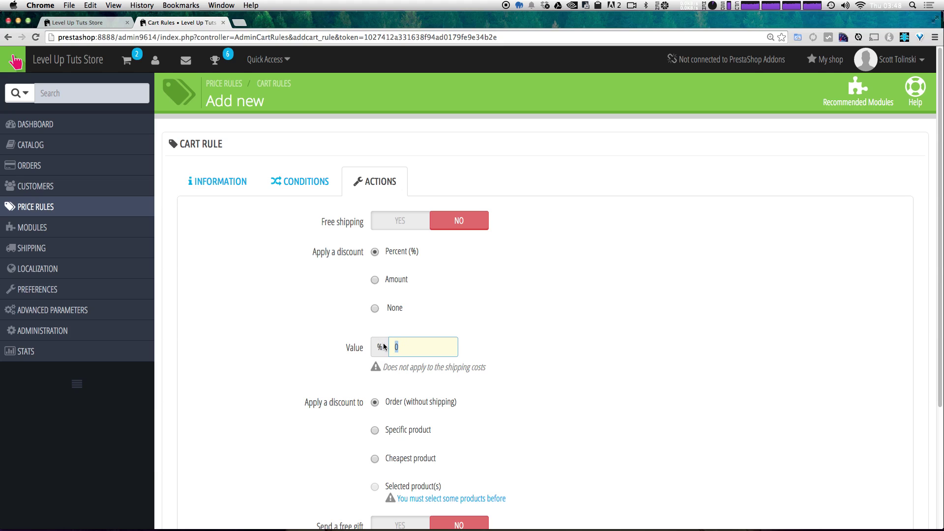
type("10")
left_click(520, 354)
scroll(560, 356, "down", 5)
scroll(560, 359, "up", 5)
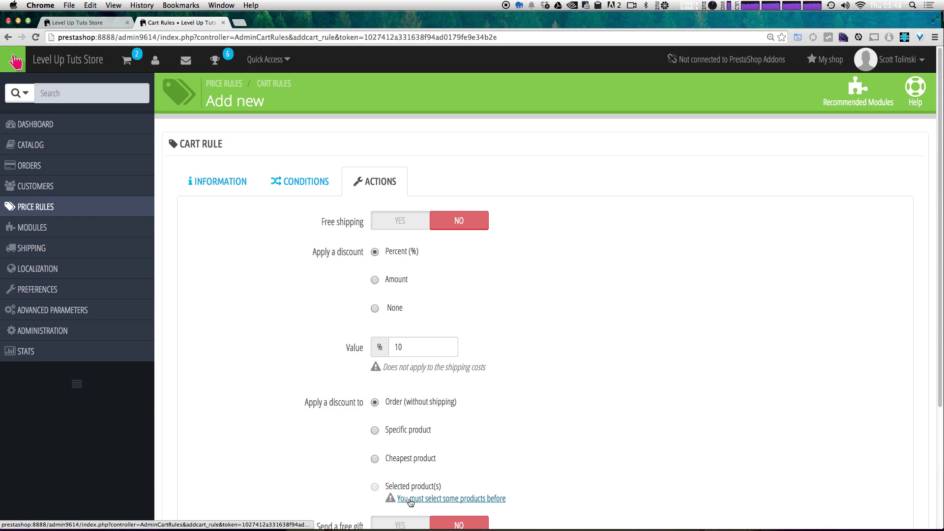
- Save the new cart rule
scroll(670, 400, "down", 3)
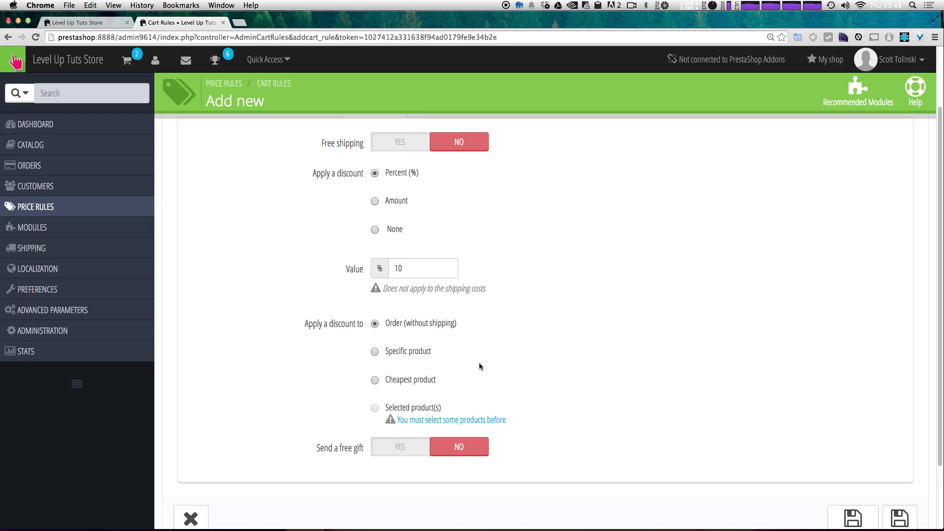
scroll(771, 504, "down", 3)
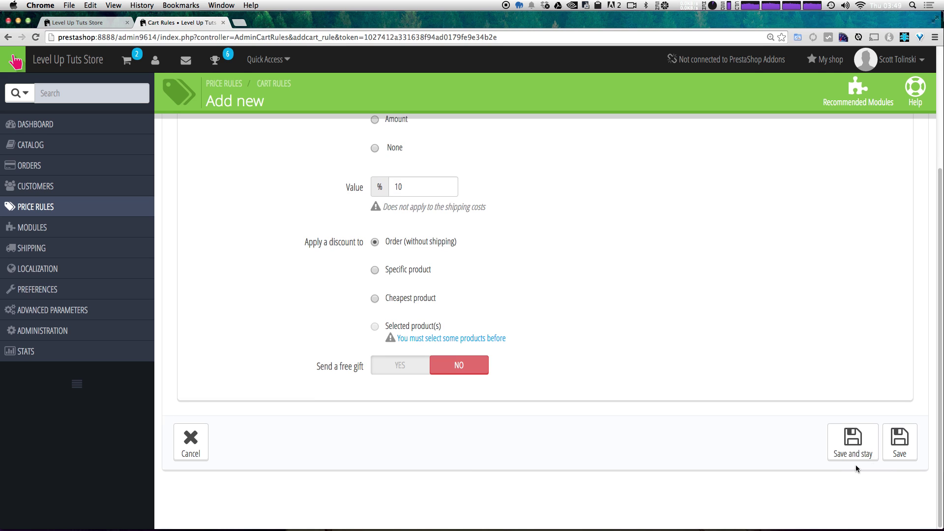
left_click(900, 449)
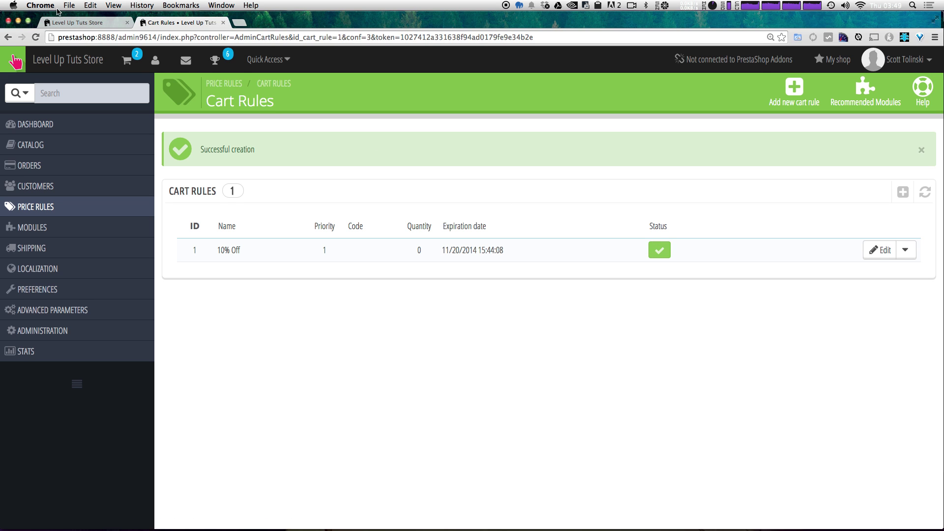
- Reload the storefront and add the HTML 5 Sticker from the Men category to the cart
left_click(69, 21)
key("super+r")
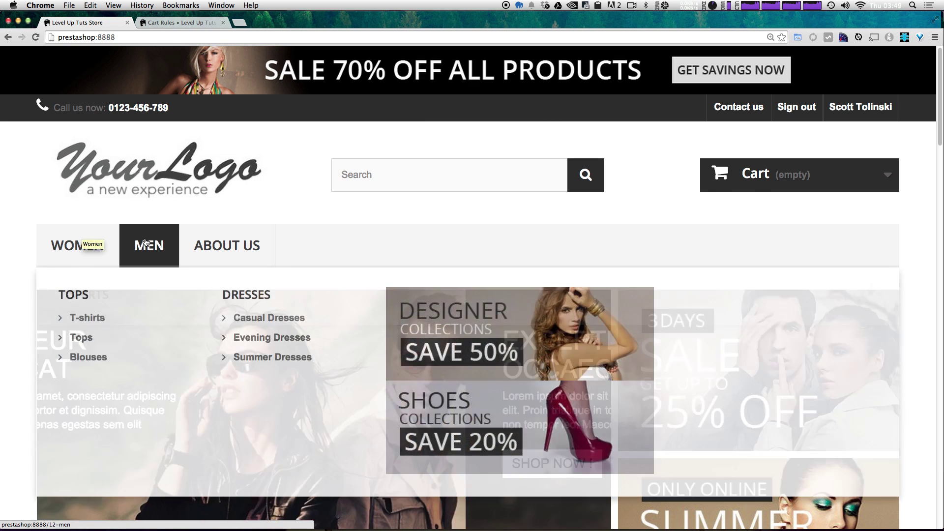
left_click(154, 244)
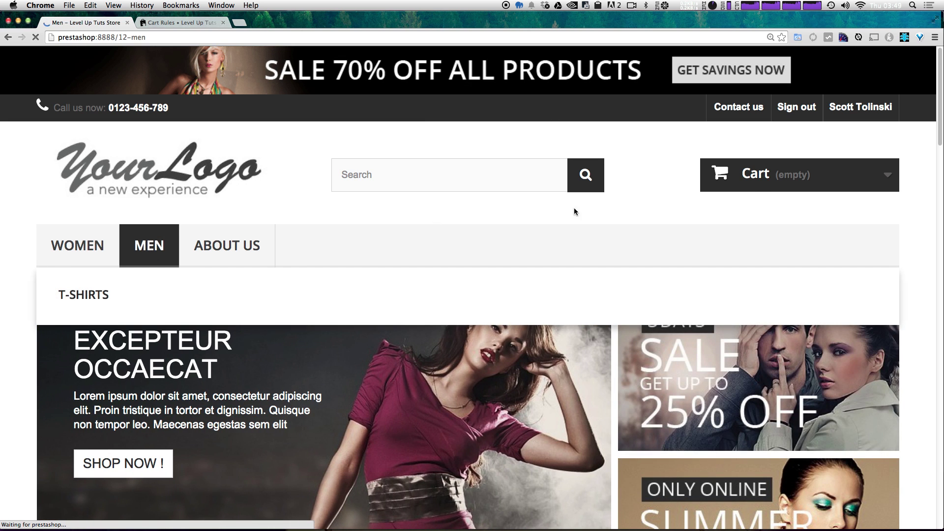
scroll(295, 329, "down", 5)
scroll(593, 385, "down", 5)
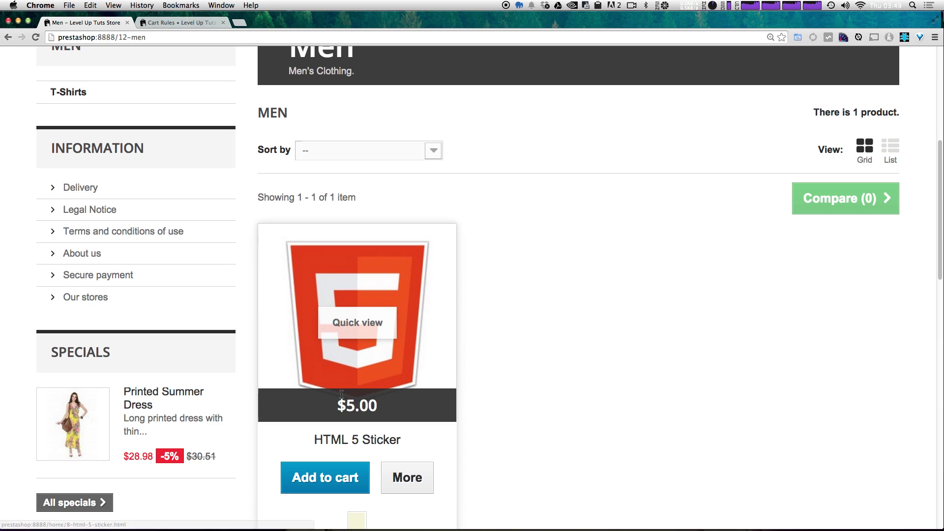
left_click(327, 478)
mouse_move(76, 162)
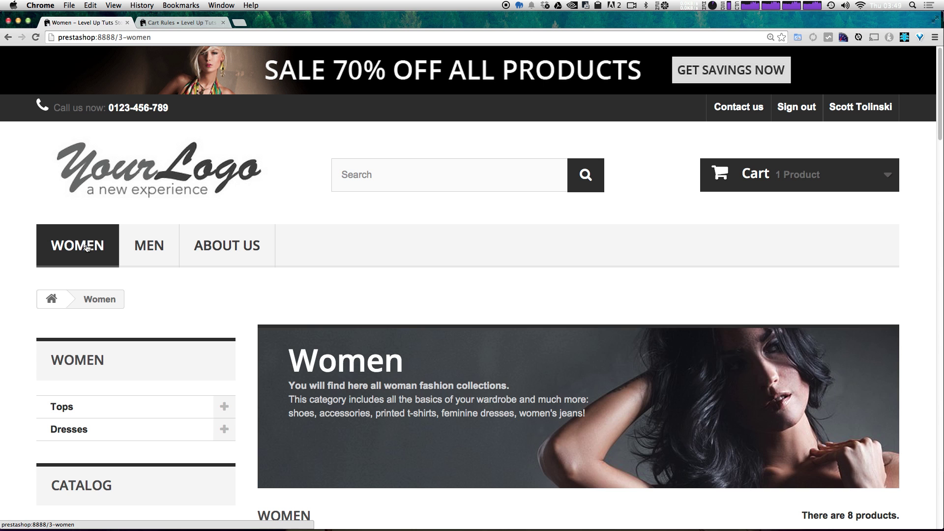
- Add the Blouse from the Women category to the cart, and raise its quantity to 2 in the shopping-cart summary
scroll(475, 394, "down", 5)
scroll(475, 394, "down", 5)
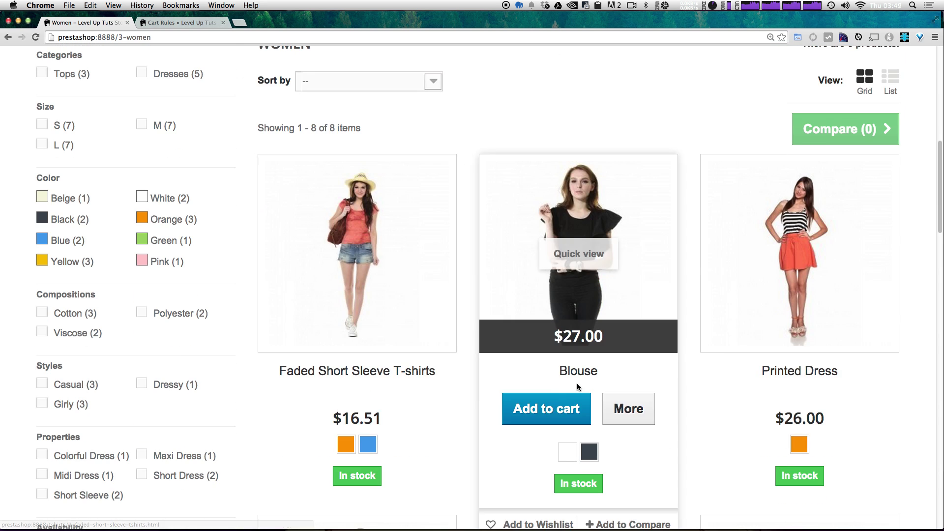
left_click(554, 407)
left_click(709, 341)
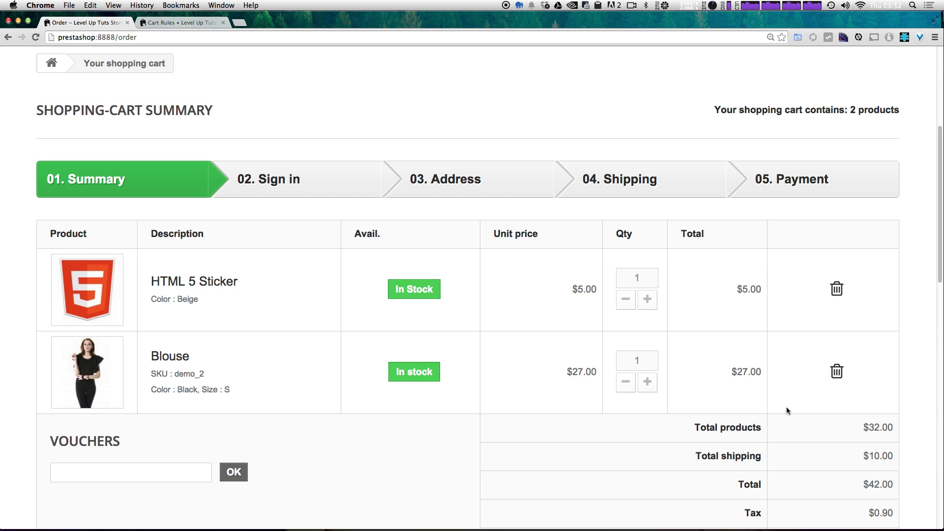
left_click(644, 383)
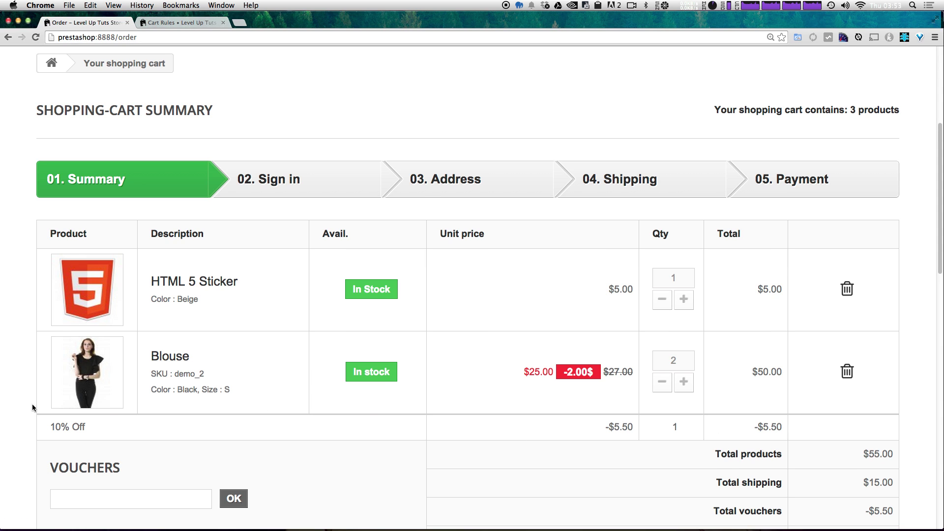
- Examine the 10% Off discount line and the order totals in the shopping-cart summary
left_click_drag(45, 426, 232, 433)
left_click(227, 433)
left_click_drag(614, 430, 633, 430)
left_click(615, 431)
scroll(861, 420, "down", 3)
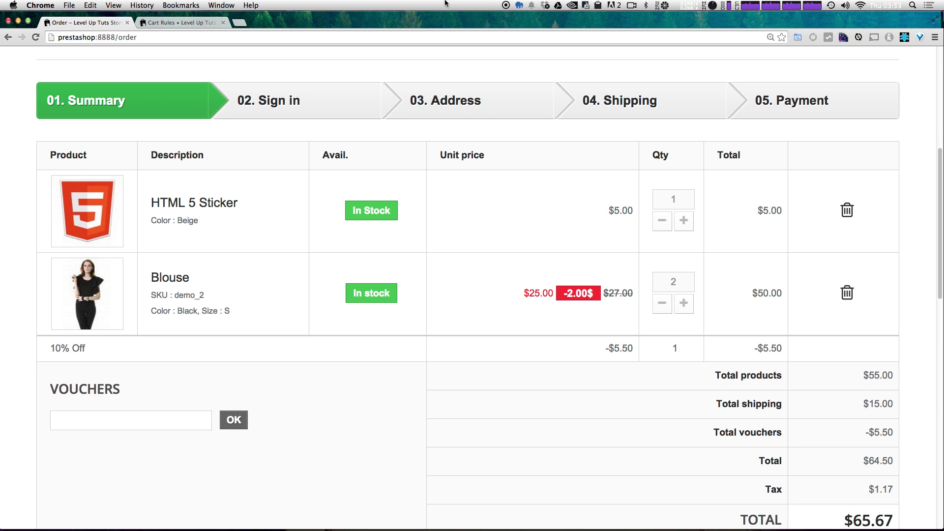
- Return to the store's back office and disable the 10% Off rule in the cart rules list
key("ctrl+Tab")
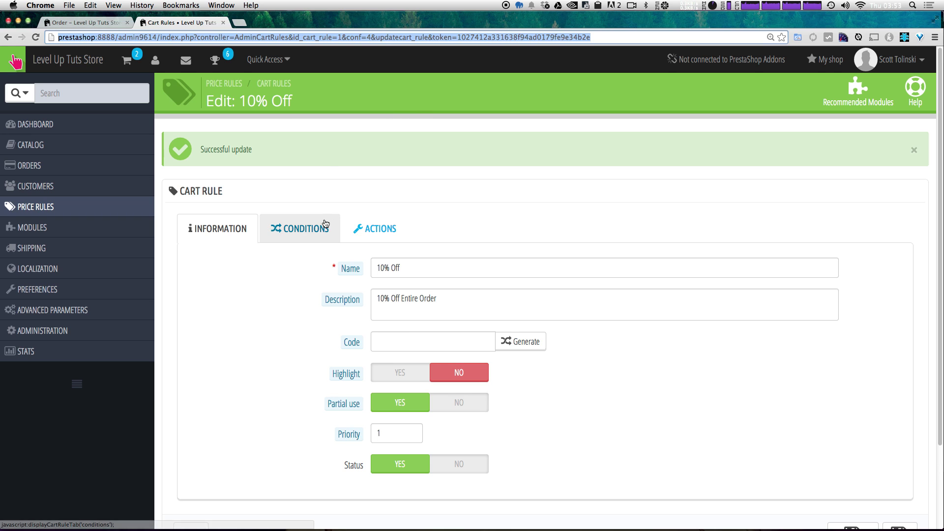
mouse_move(68, 209)
left_click(345, 155)
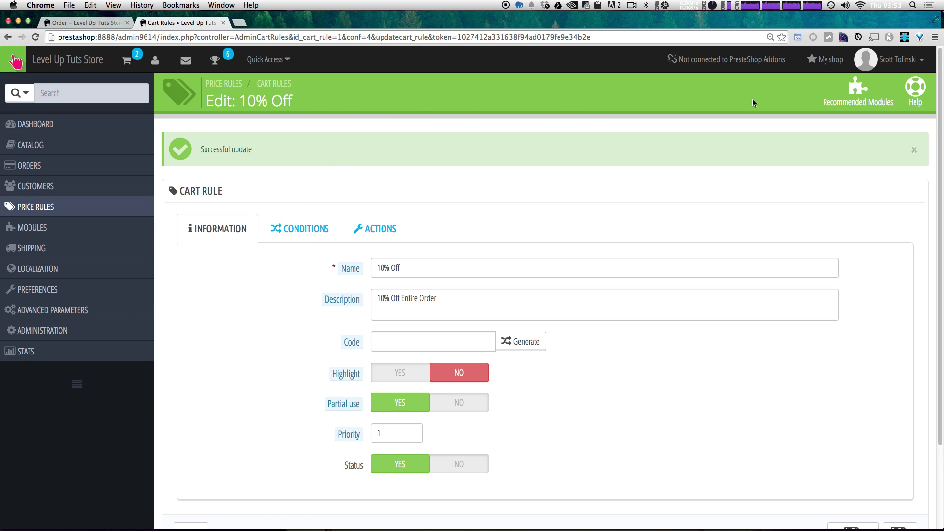
left_click(261, 84)
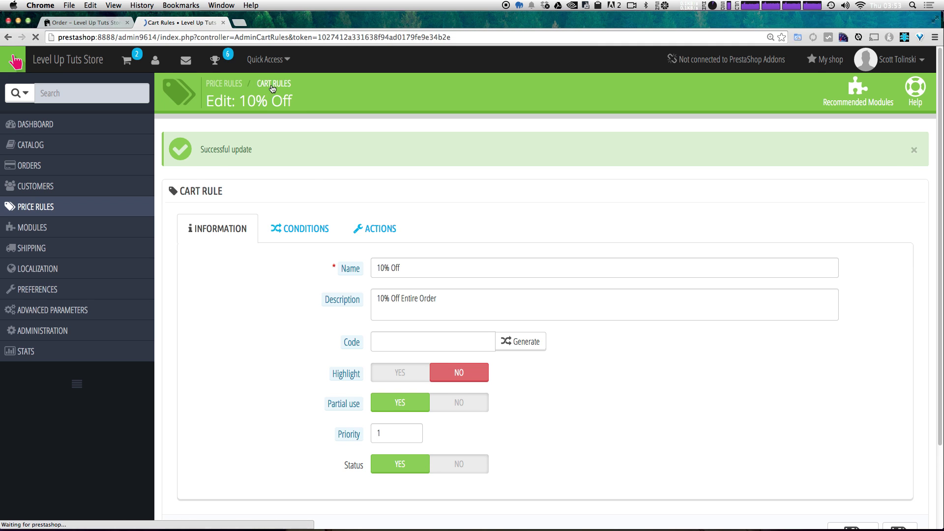
left_click(660, 204)
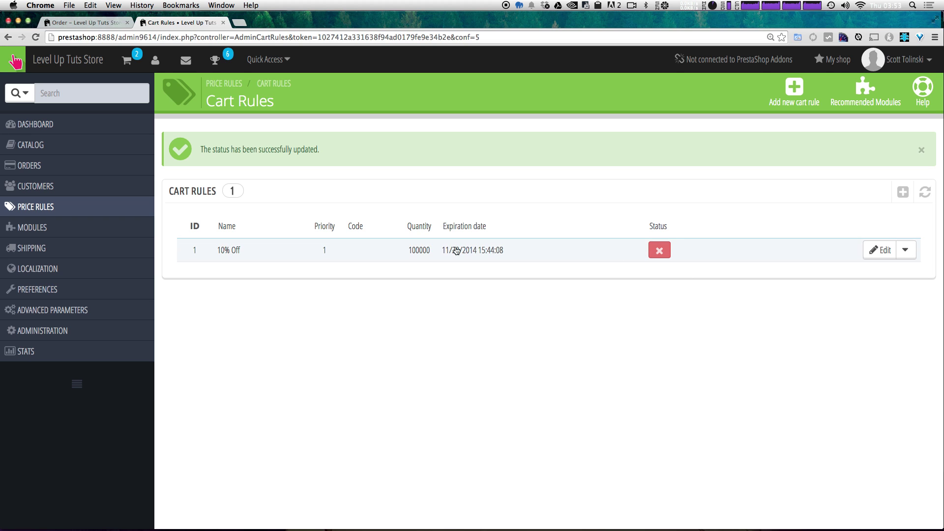
- Start a new catalog price rule and name it 10% Off Men's
mouse_move(140, 225)
mouse_move(95, 203)
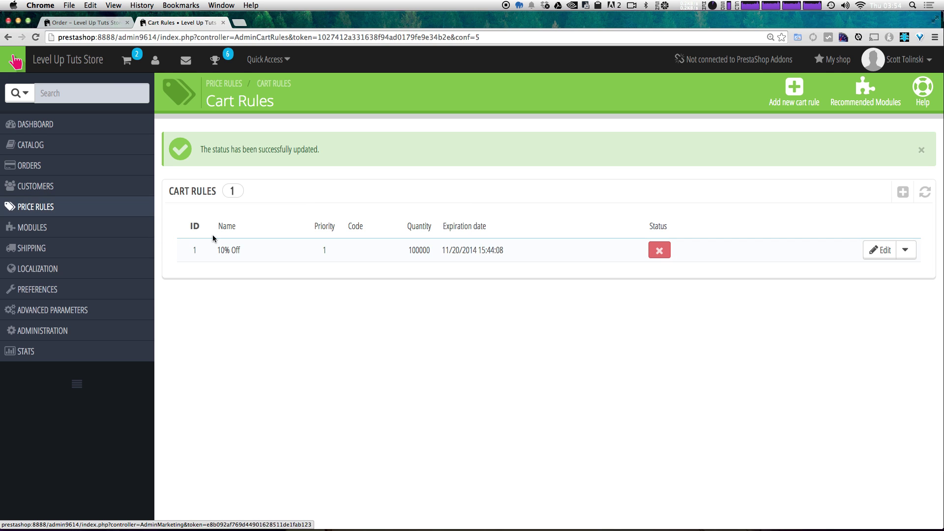
left_click(181, 227)
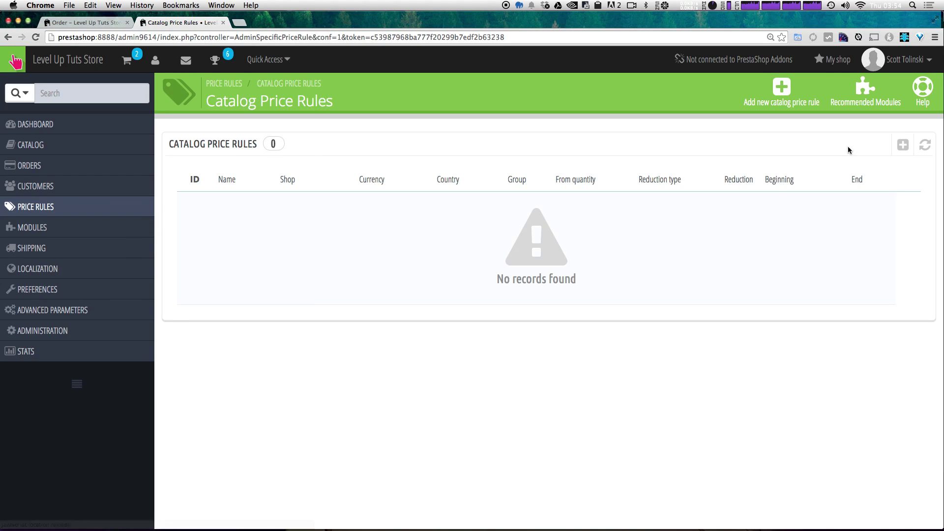
left_click(902, 147)
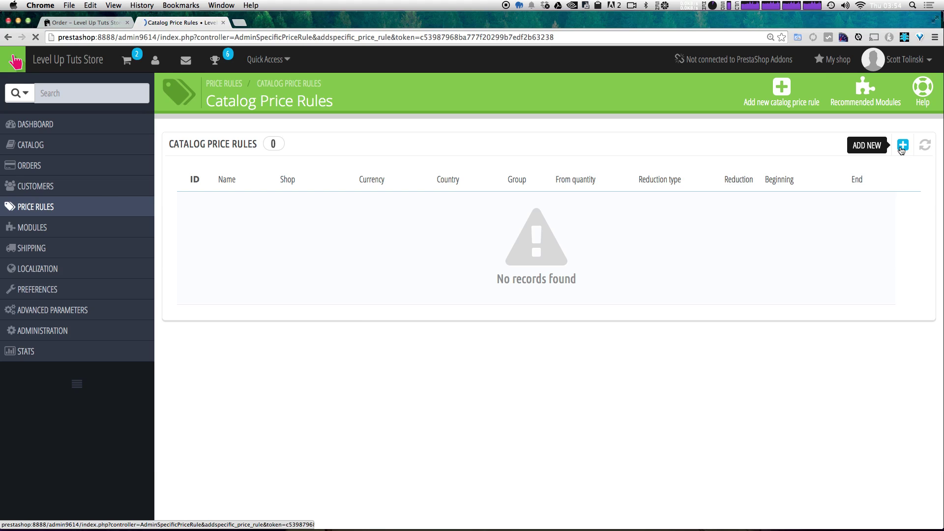
left_click(533, 182)
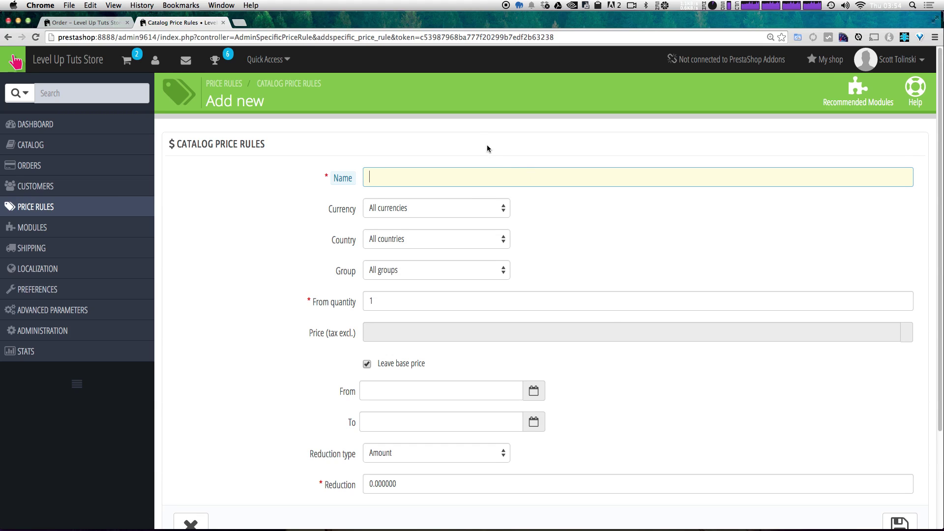
type("10% Off Men's")
- Look over the currency choices and the minimum quantity setting of the new catalog price rule
left_click(503, 211)
left_click(508, 210)
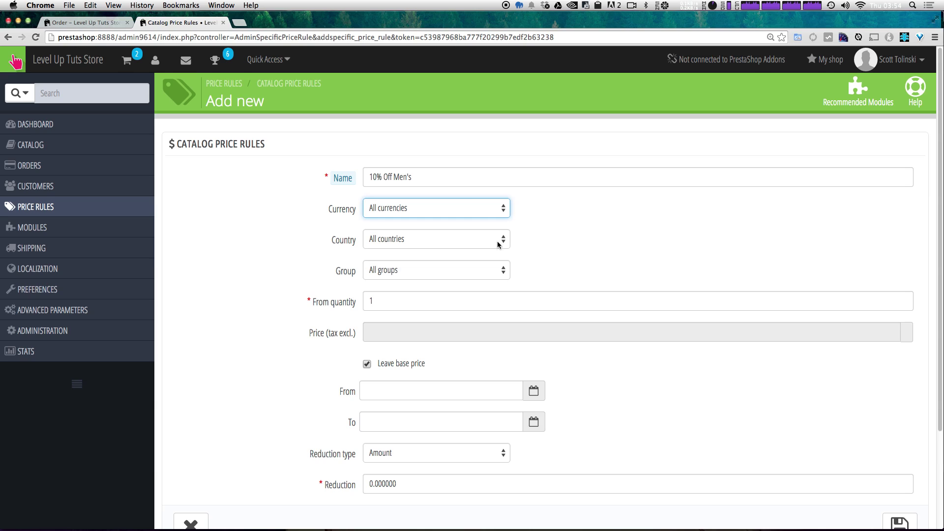
left_click(453, 305)
double_click(321, 303)
right_click(323, 303)
key("Escape")
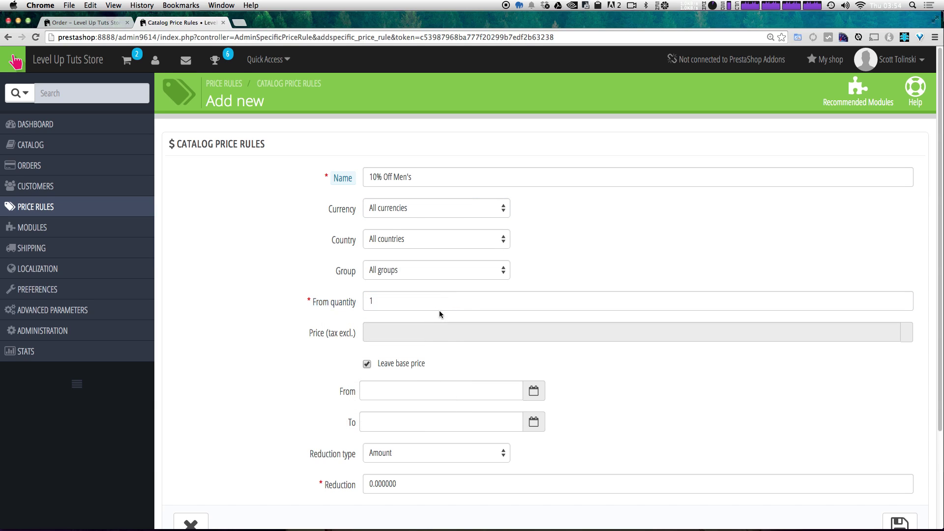
left_click(471, 303)
- Set the price rule's validity period from 2014-11-12 to 2014-11-20
scroll(471, 303, "down", 3)
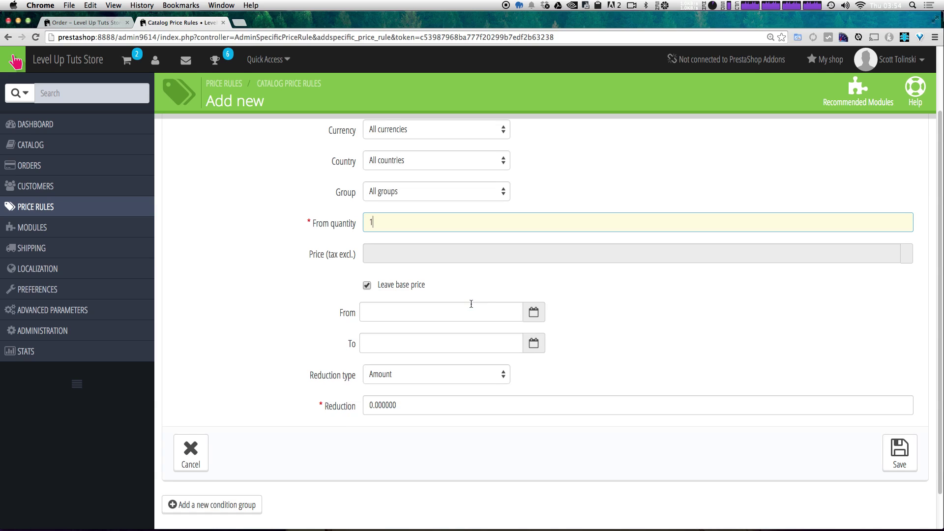
left_click(440, 315)
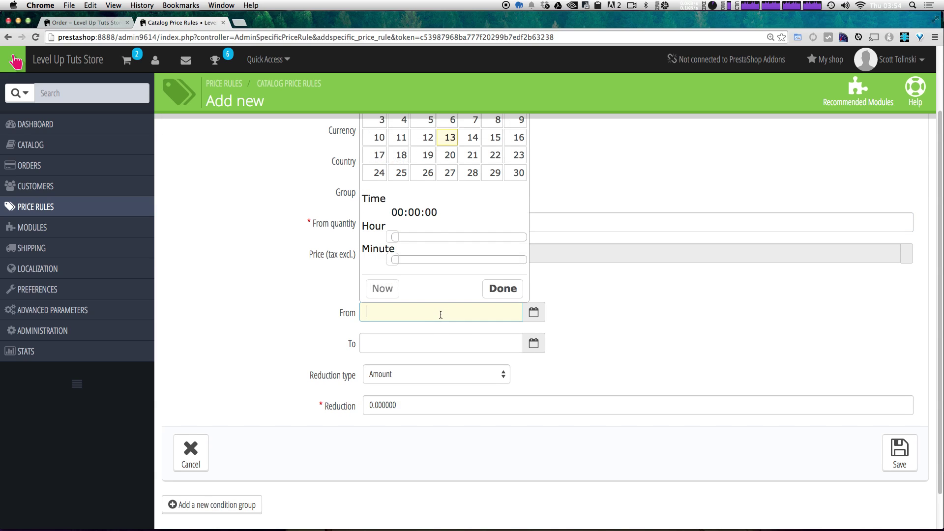
left_click(423, 143)
left_click(427, 340)
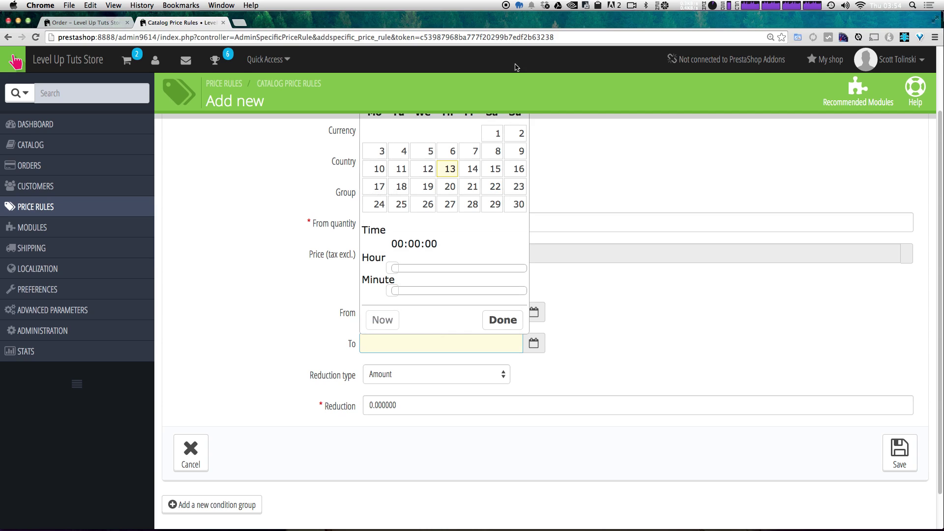
left_click(448, 187)
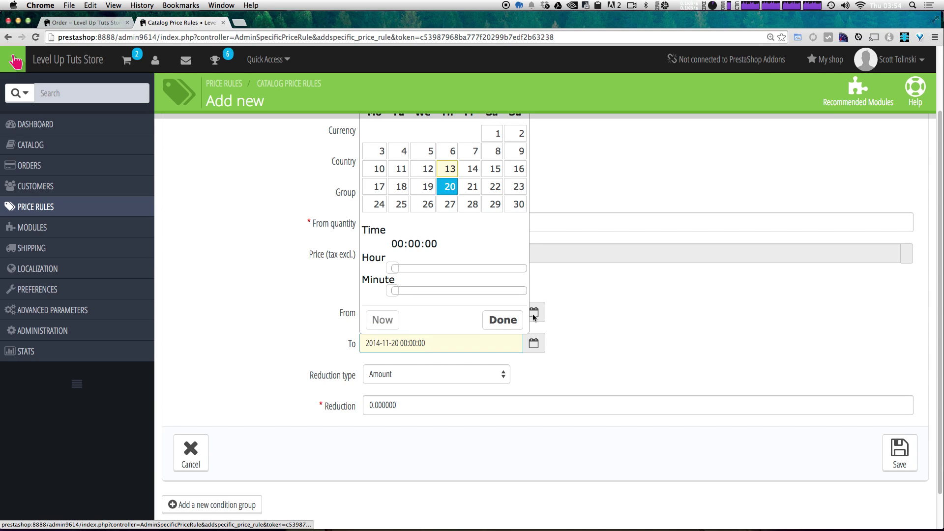
left_click(507, 320)
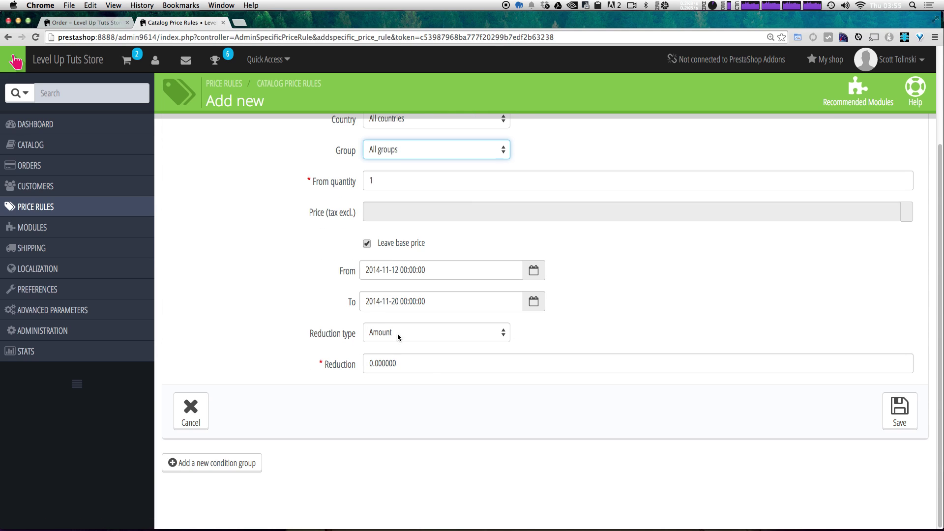
- Set the price rule's reduction type to Percentage with a reduction of 10
left_click(445, 334)
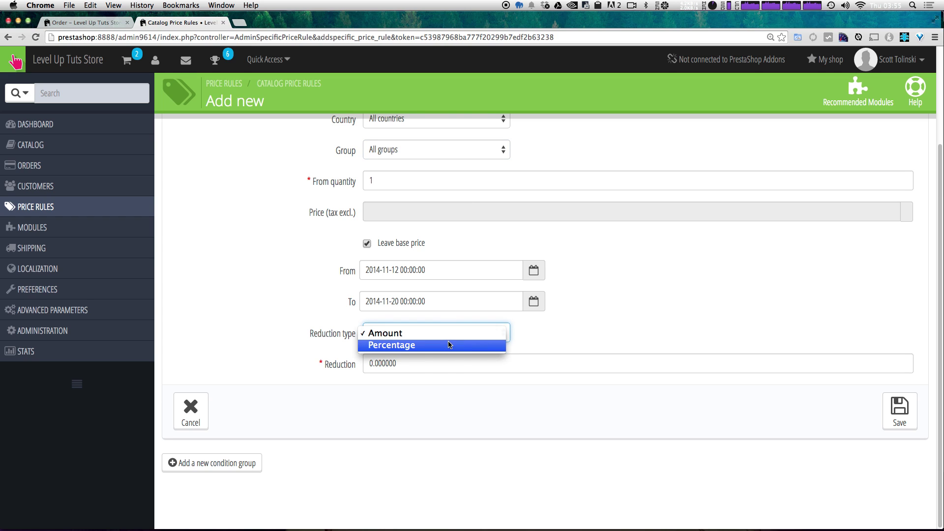
left_click(449, 345)
left_click(428, 358)
left_click(421, 334)
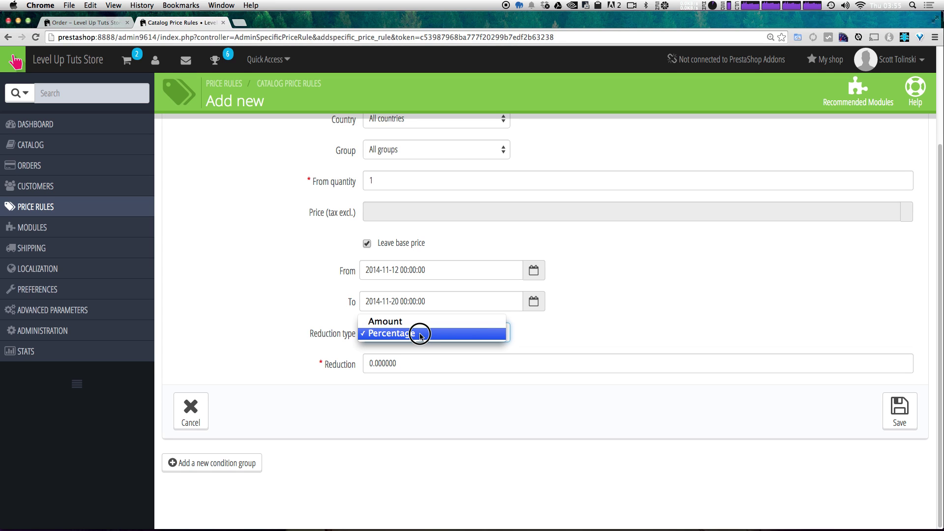
left_click(420, 335)
left_click(348, 365)
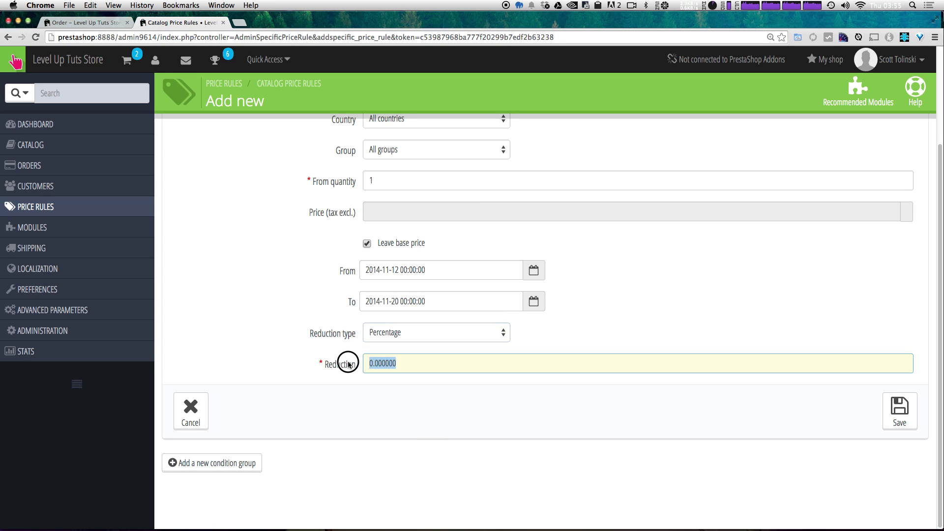
type("10")
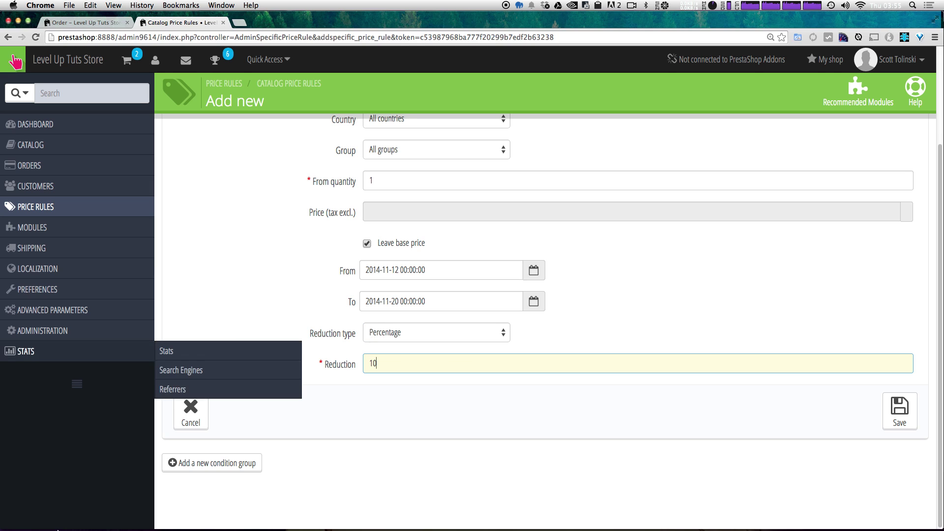
left_click(339, 450)
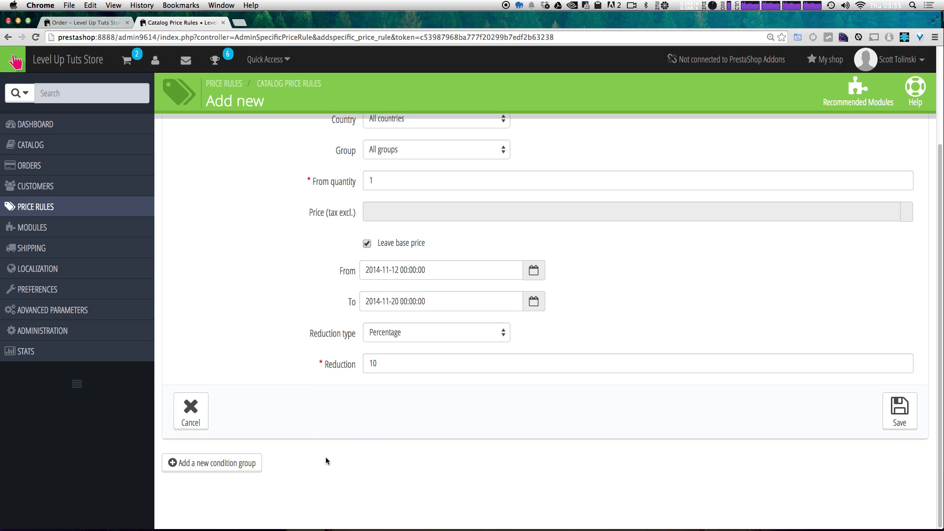
- Add a new condition group to the catalog price rule
left_click(229, 465)
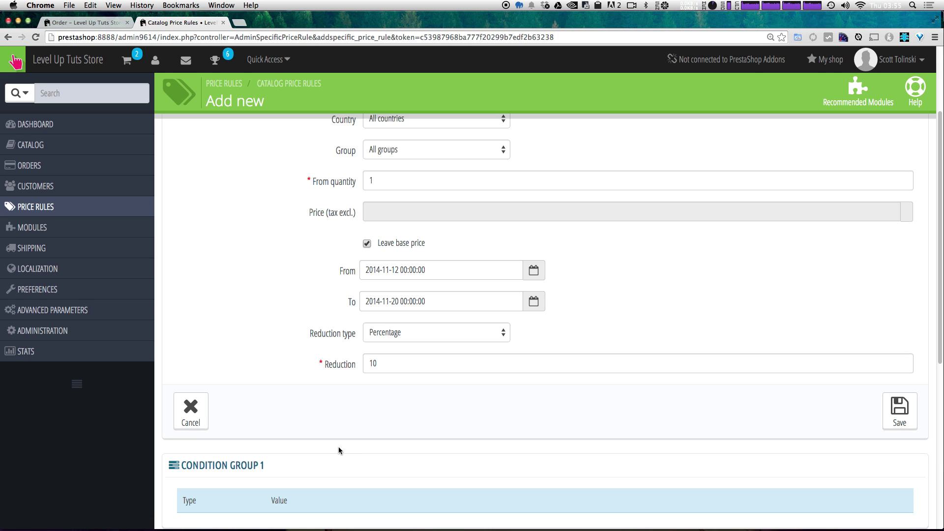
scroll(338, 449, "down", 6)
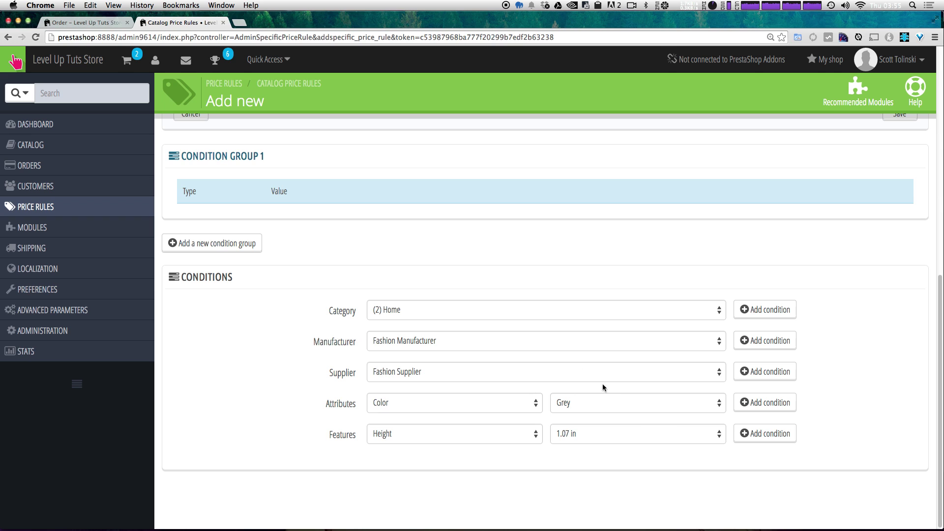
- Look over the available manufacturer, supplier and attribute choices for the rule's conditions
left_click(584, 342)
left_click(583, 341)
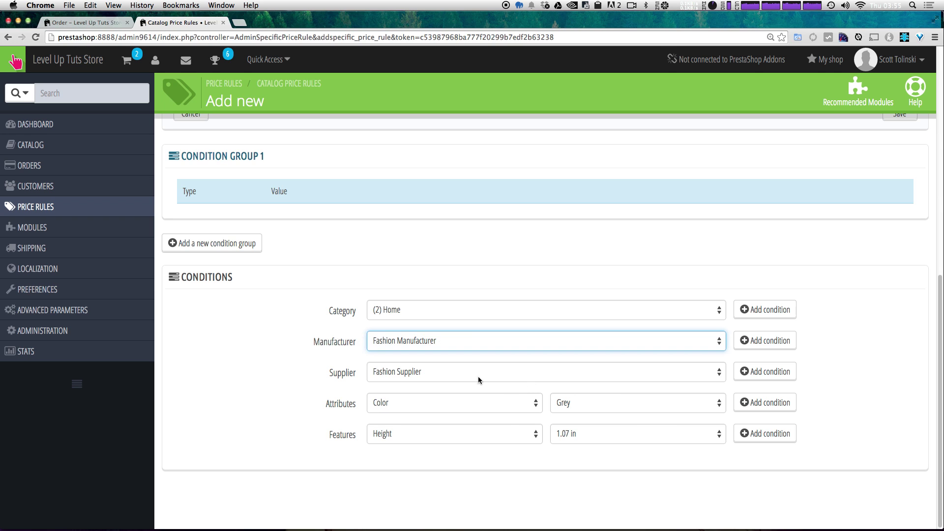
left_click(471, 373)
left_click(467, 374)
left_click(464, 402)
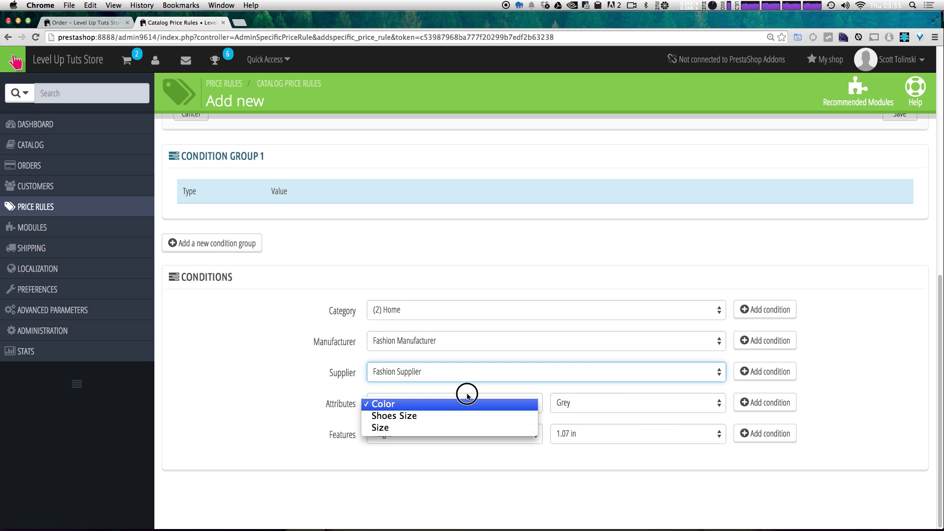
left_click(617, 413)
left_click(575, 404)
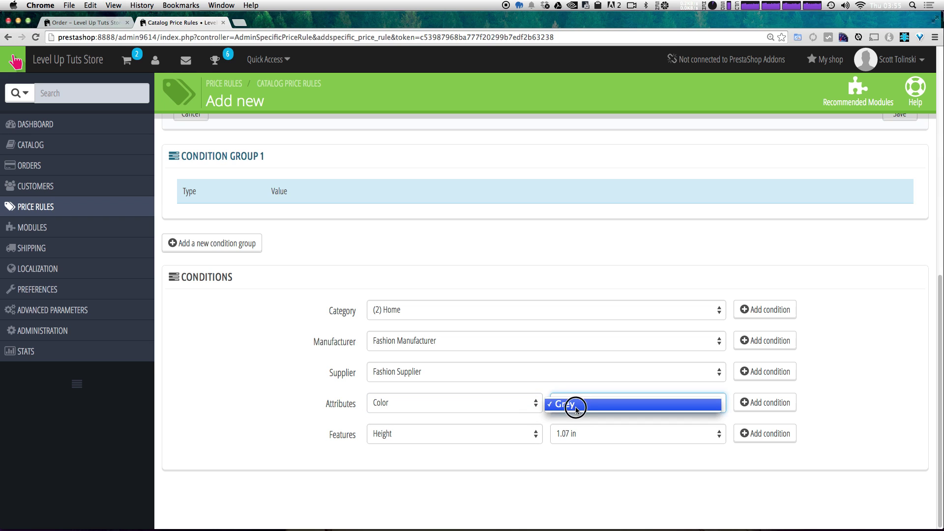
left_click(572, 405)
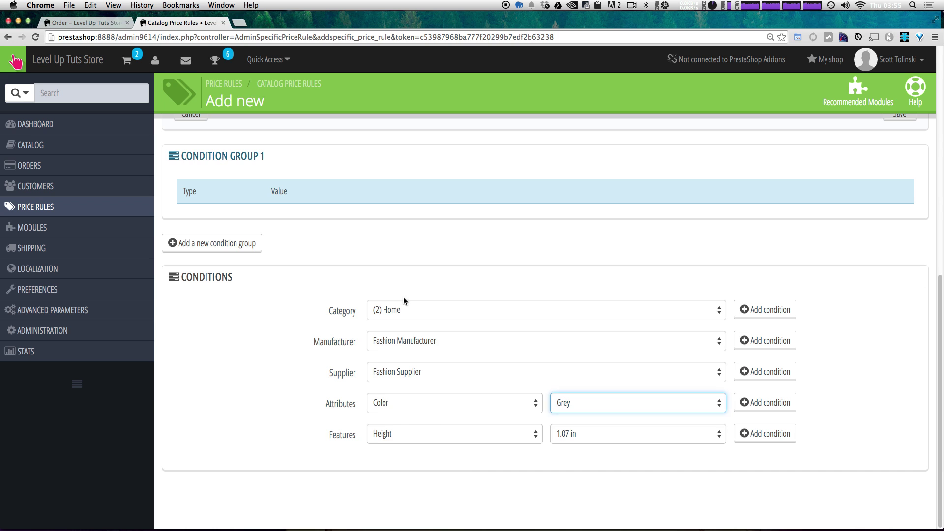
- Add the category (12) Men as a condition of the group and save the catalog price rule
left_click(412, 310)
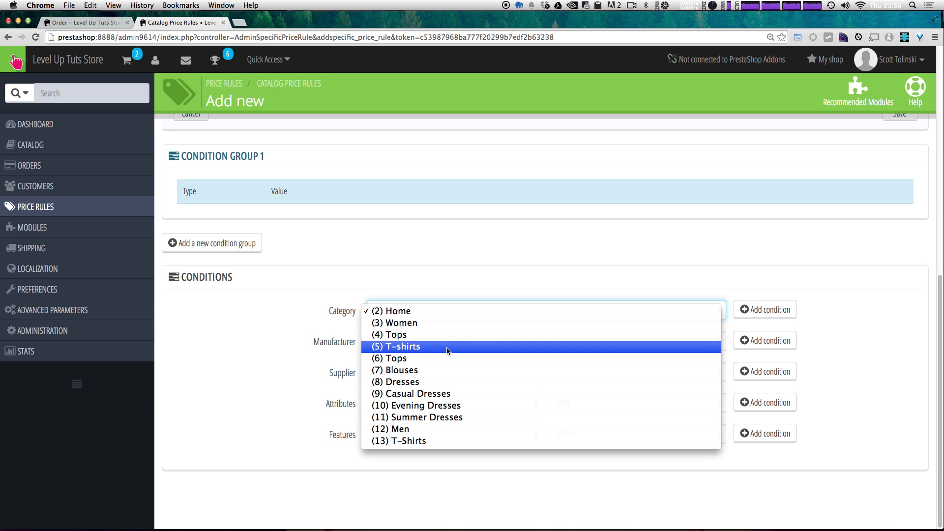
left_click(411, 432)
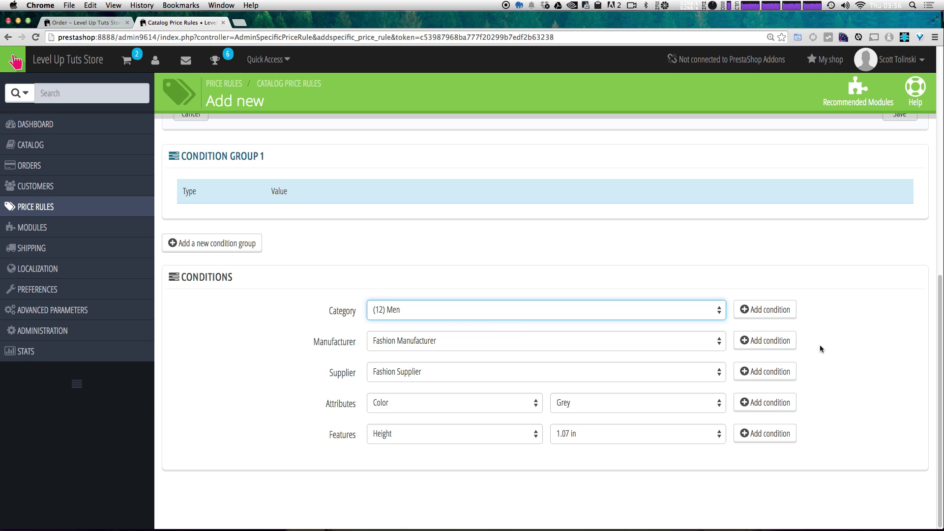
left_click(768, 309)
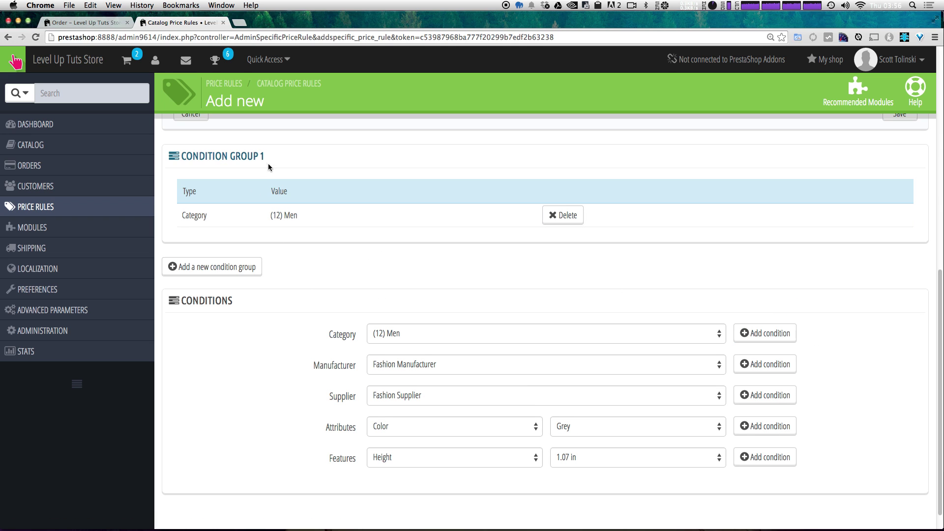
left_click_drag(190, 215, 281, 217)
left_click(281, 217)
scroll(356, 309, "up", 3)
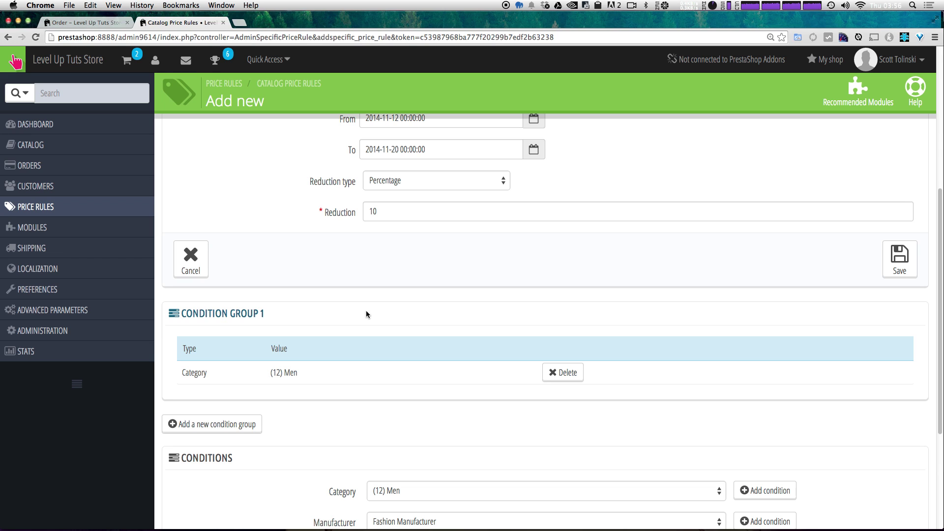
left_click(910, 268)
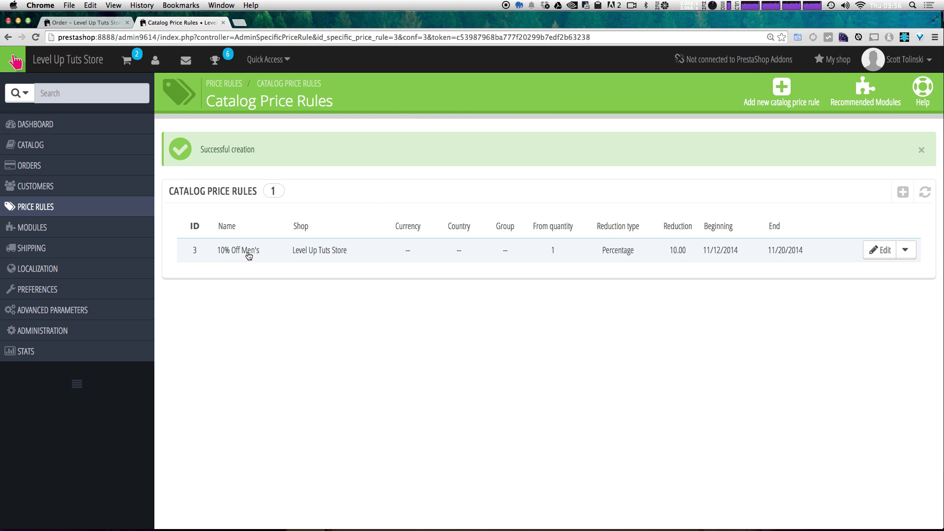
- Open the storefront's Men category, check the HTML 5 Sticker's discounted price and add the sticker to the cart
left_click(55, 25)
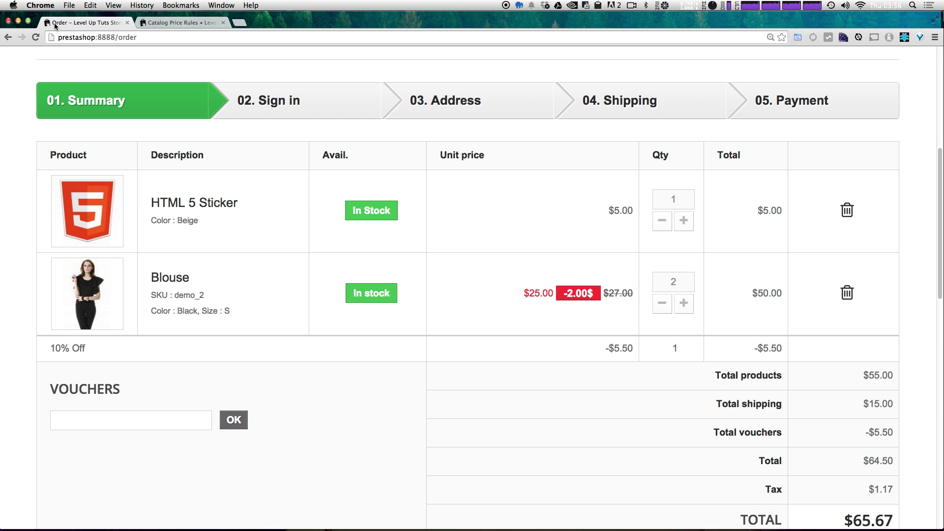
scroll(213, 190, "up", 6)
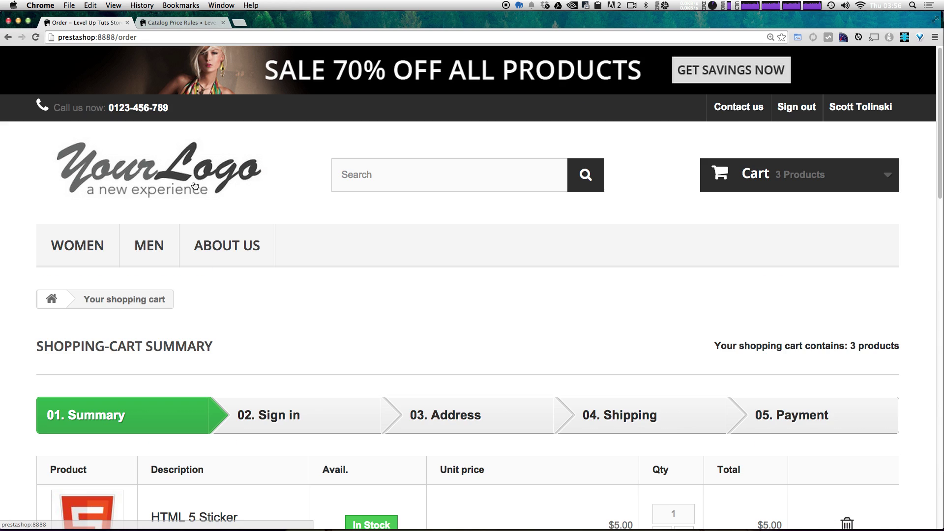
left_click(157, 258)
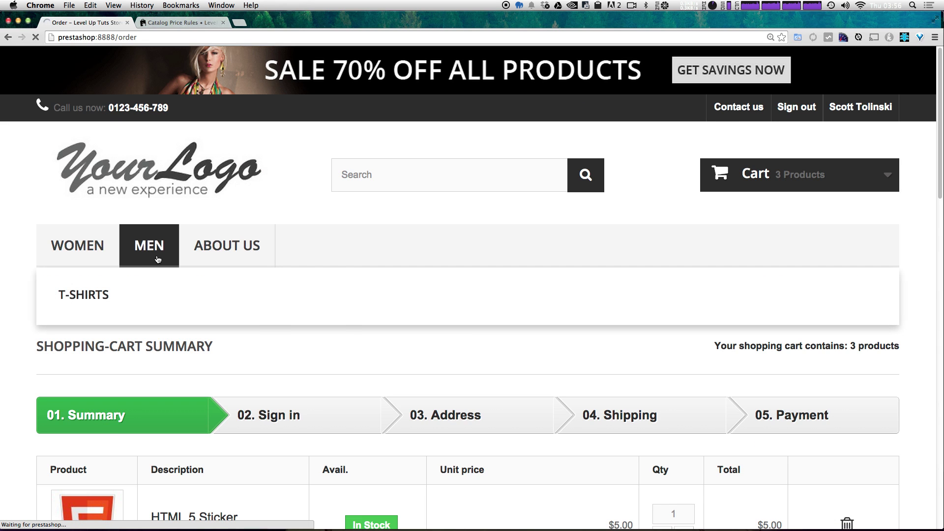
scroll(659, 211, "down", 5)
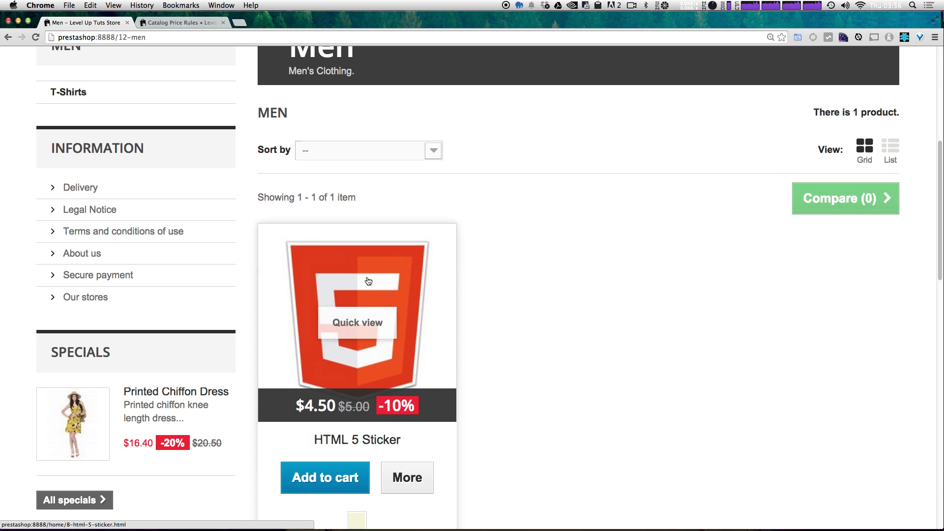
scroll(497, 401, "down", 2)
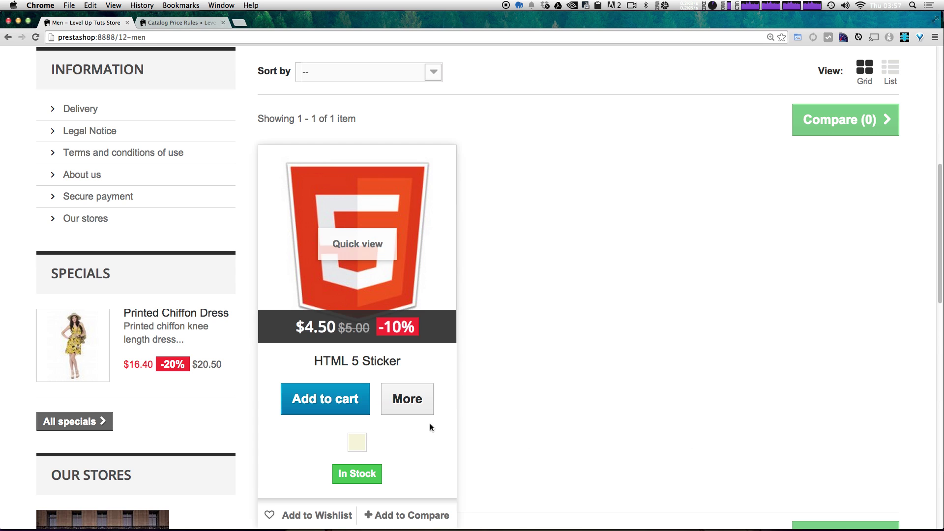
left_click(325, 399)
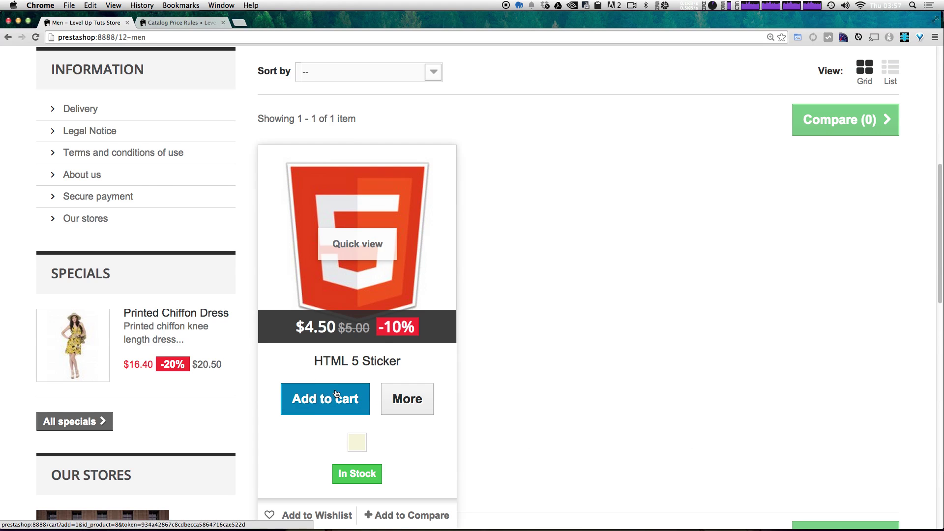